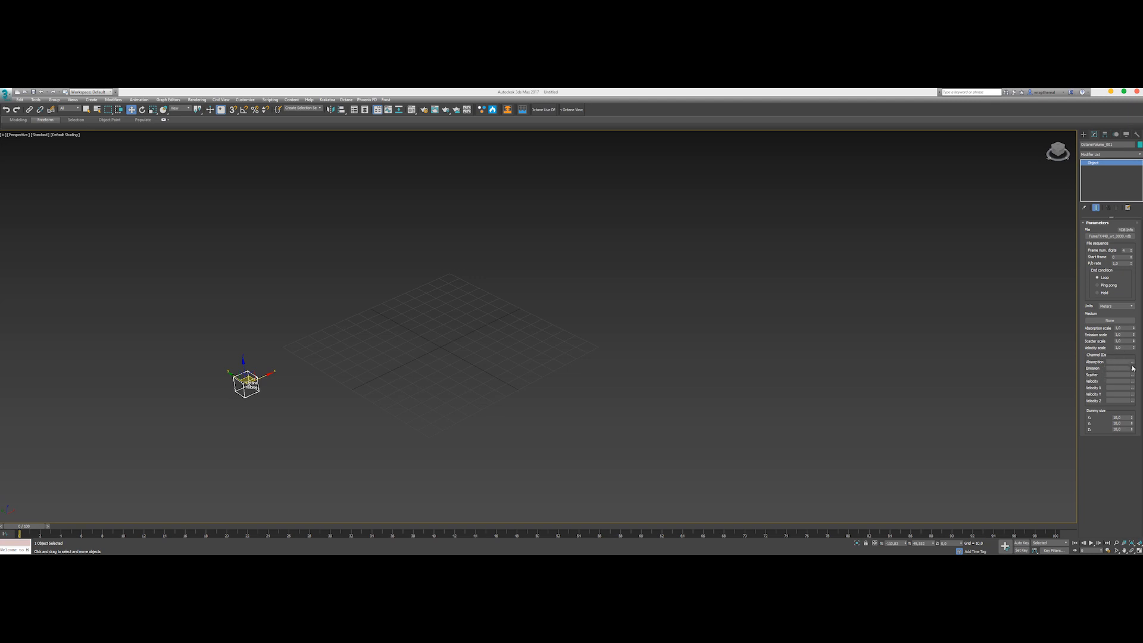
Assign the Temperature channel to the volume's Emission and the Smoke channel to its Scatter.
click(1108, 368)
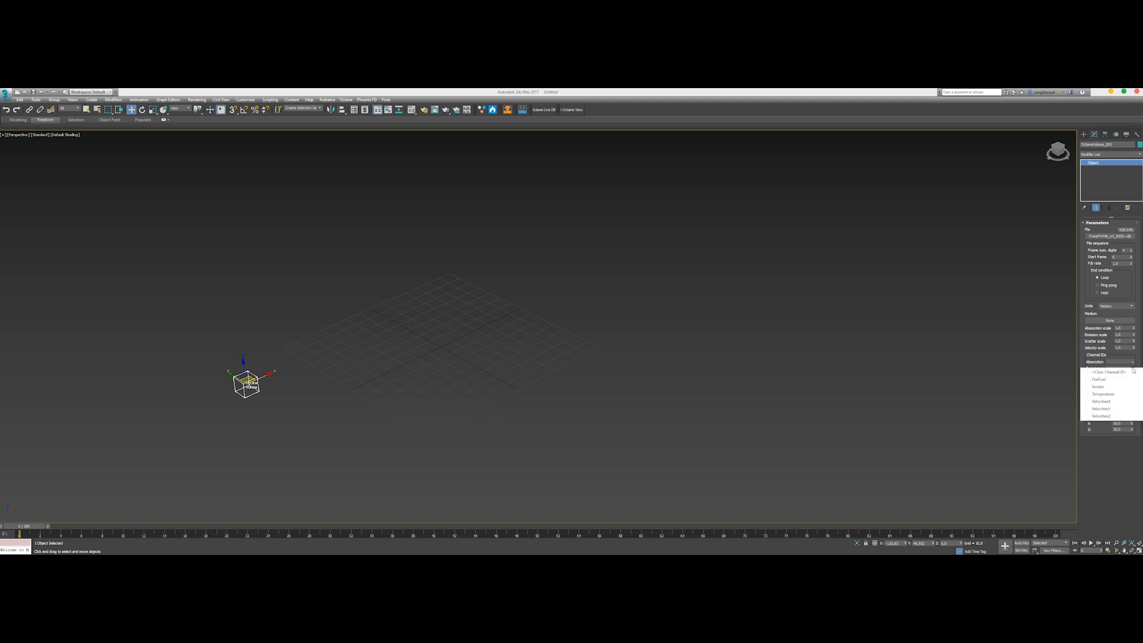
click(1097, 395)
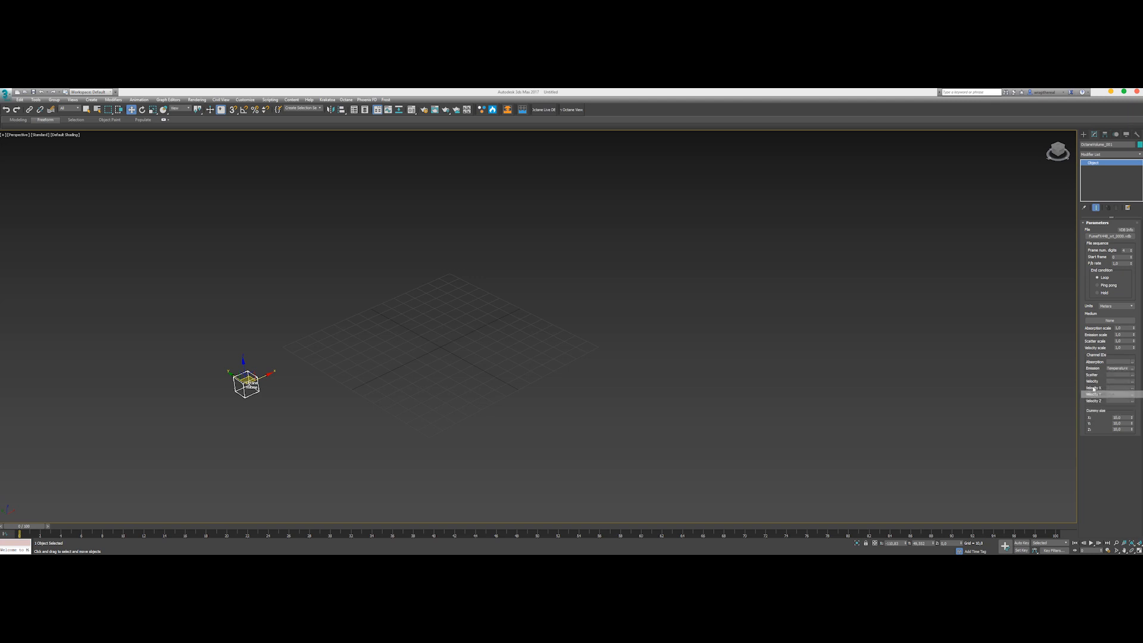
click(1132, 375)
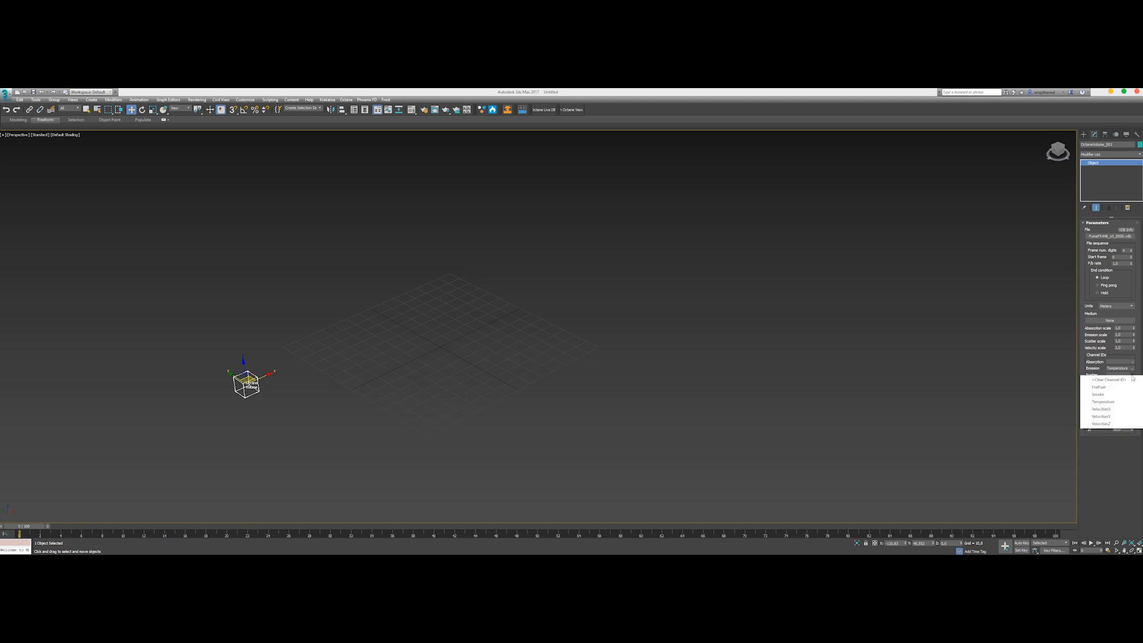
click(1099, 394)
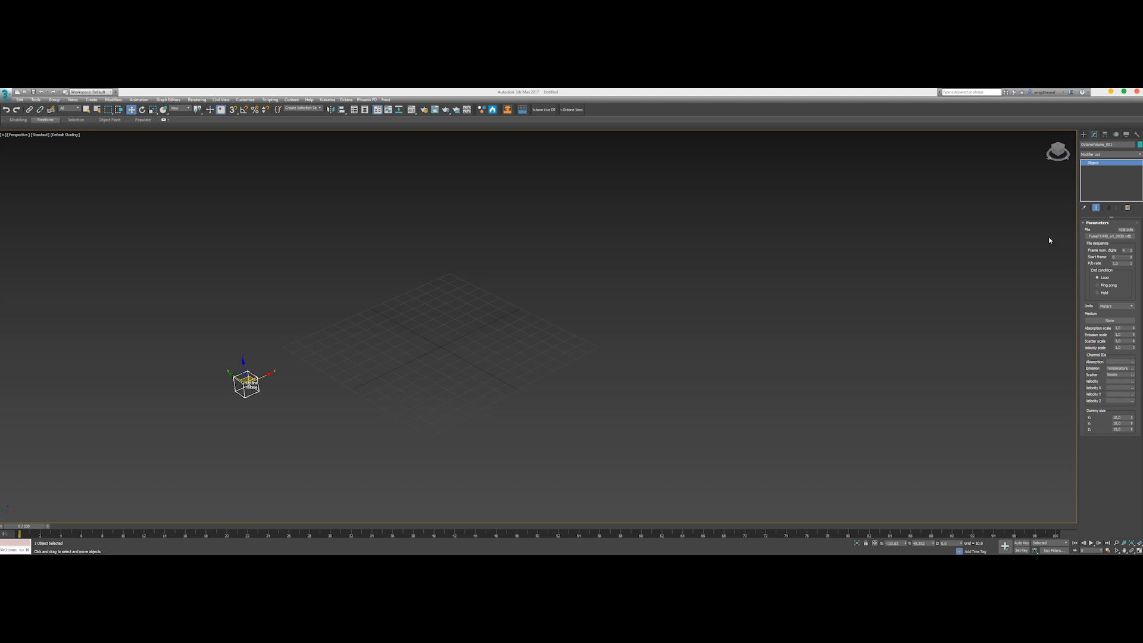
Assign a Volume medium map to the Medium slot of the Octane volume.
click(1093, 322)
scroll(557, 310, down, 15)
scroll(517, 334, up, 5)
scroll(540, 300, down, 5)
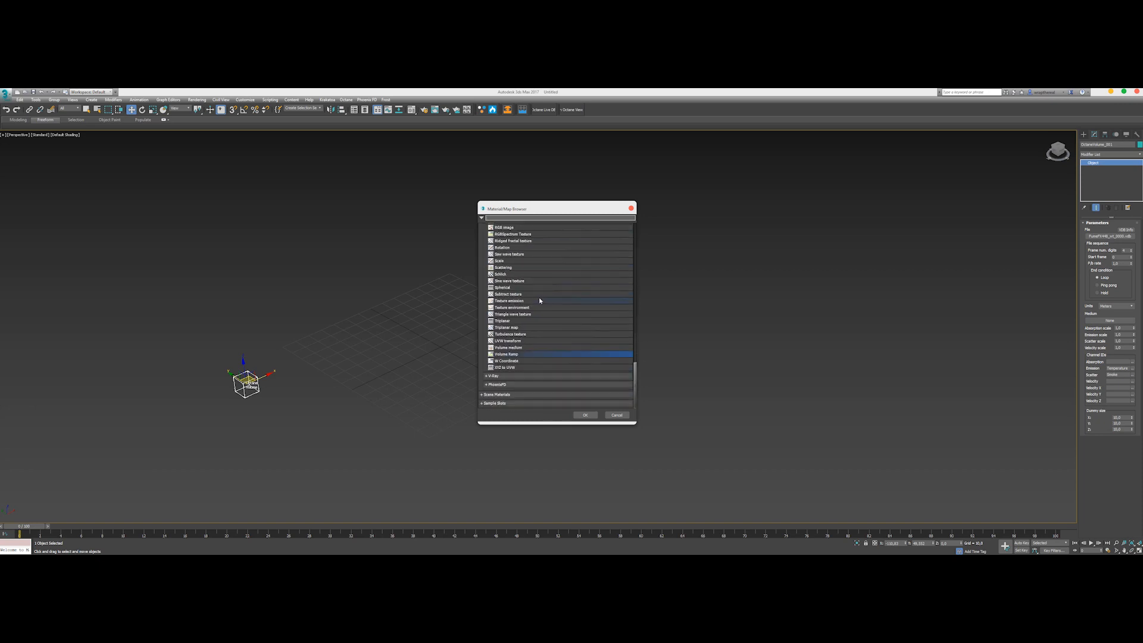
click(512, 348)
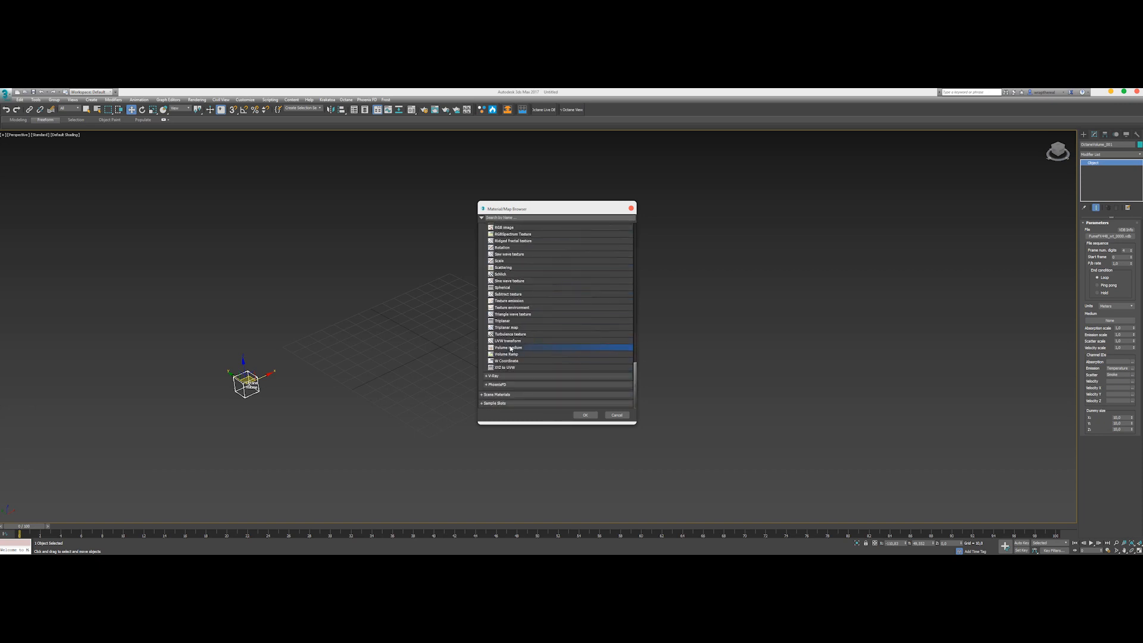
double_click(511, 348)
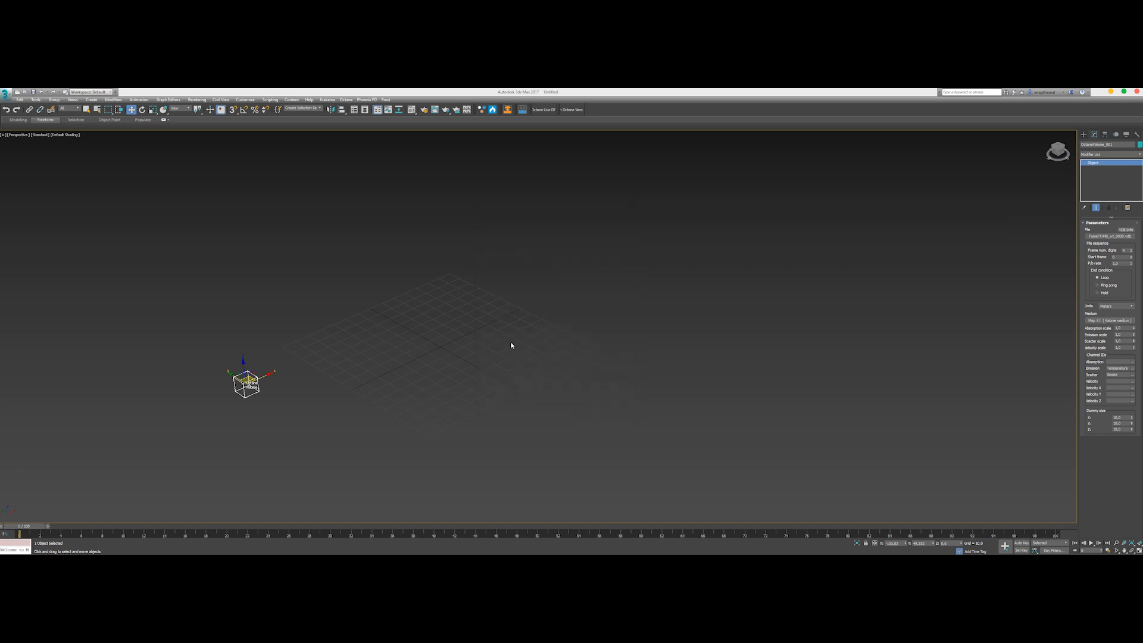
Open the Material Editor and convert its sample materials to Octane diffuse materials.
click(403, 314)
key(m)
drag(535, 187, 550, 240)
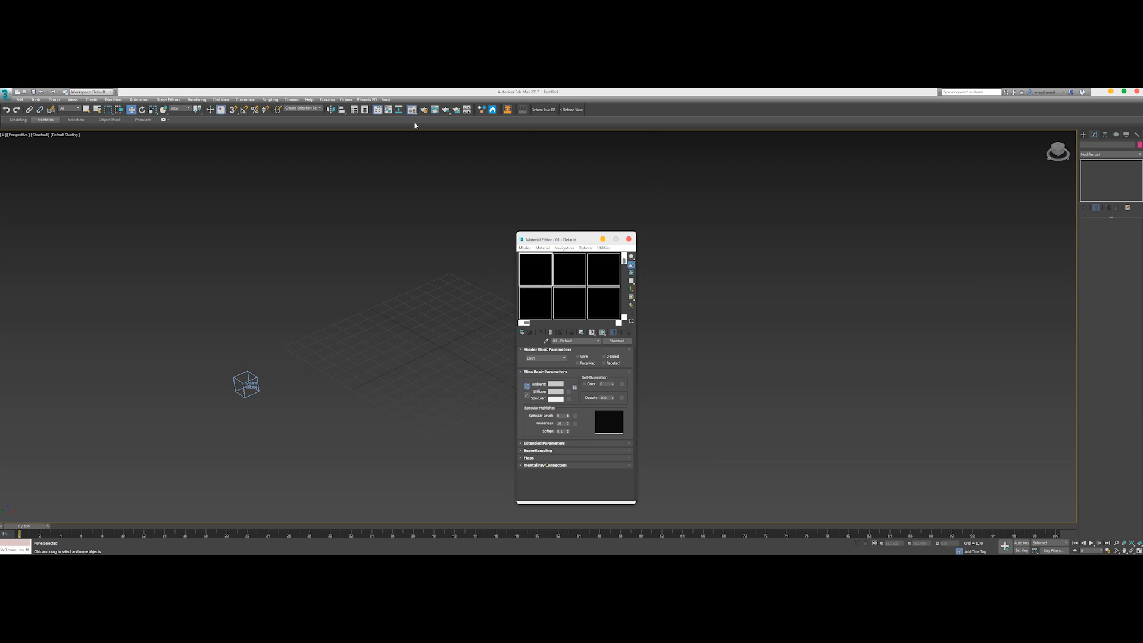
click(507, 110)
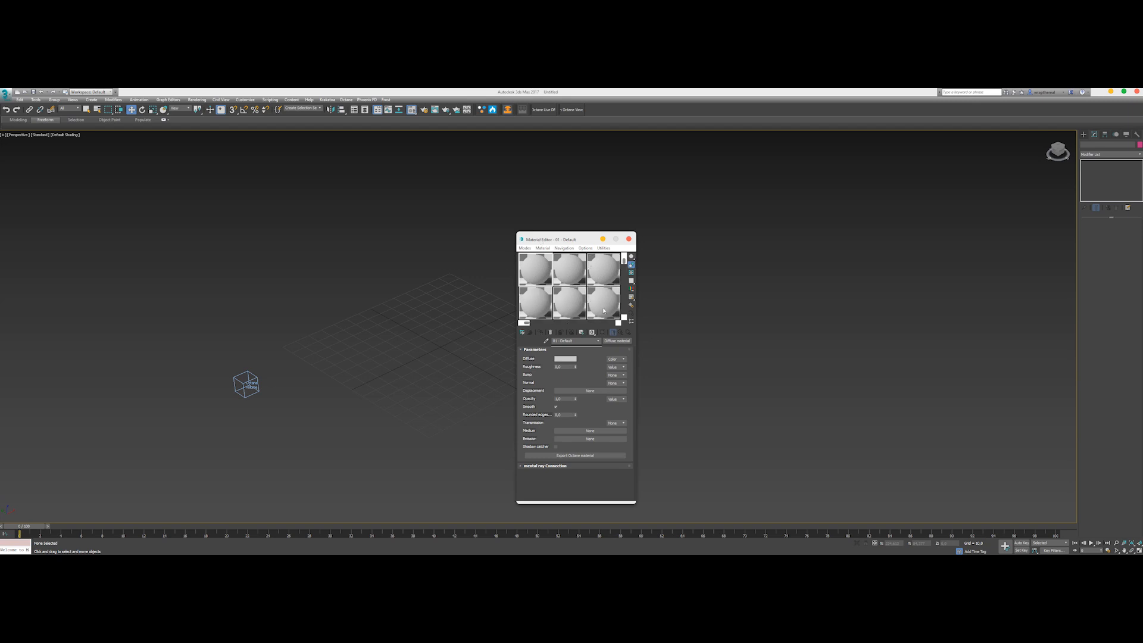
drag(542, 241, 505, 196)
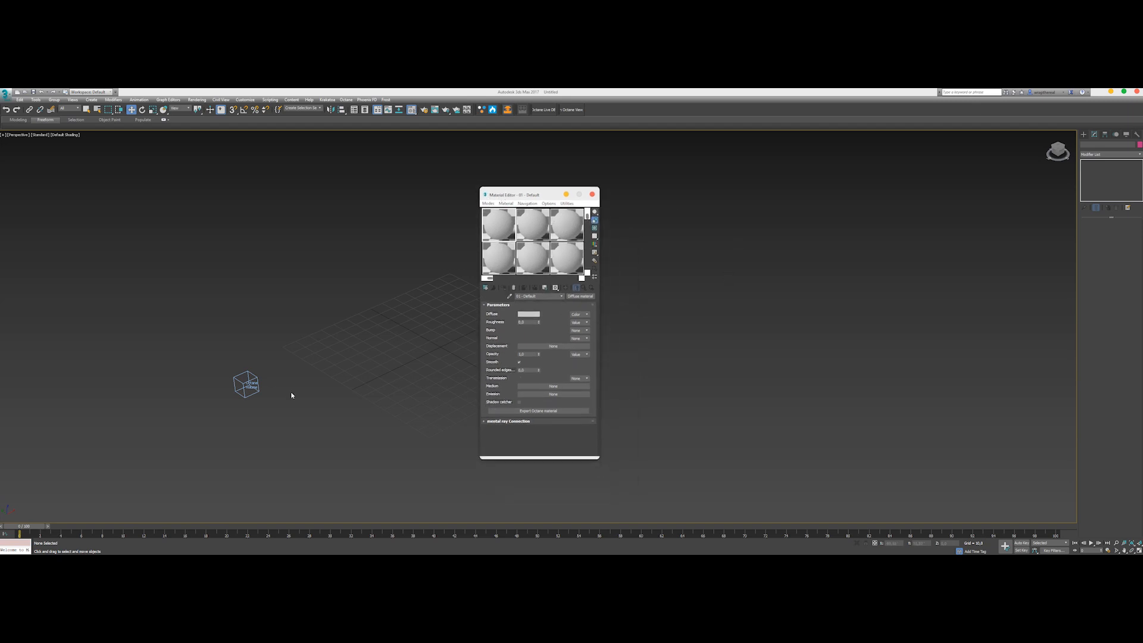
Place the volume's medium map in the first Material Editor slot as an instance.
click(245, 384)
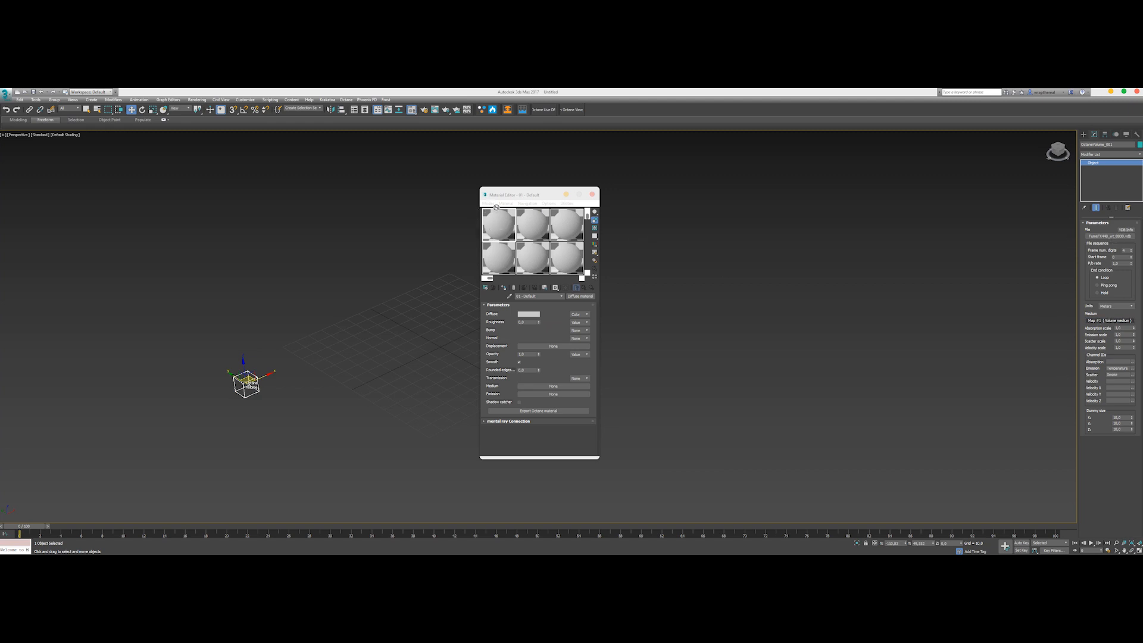
drag(500, 221, 500, 224)
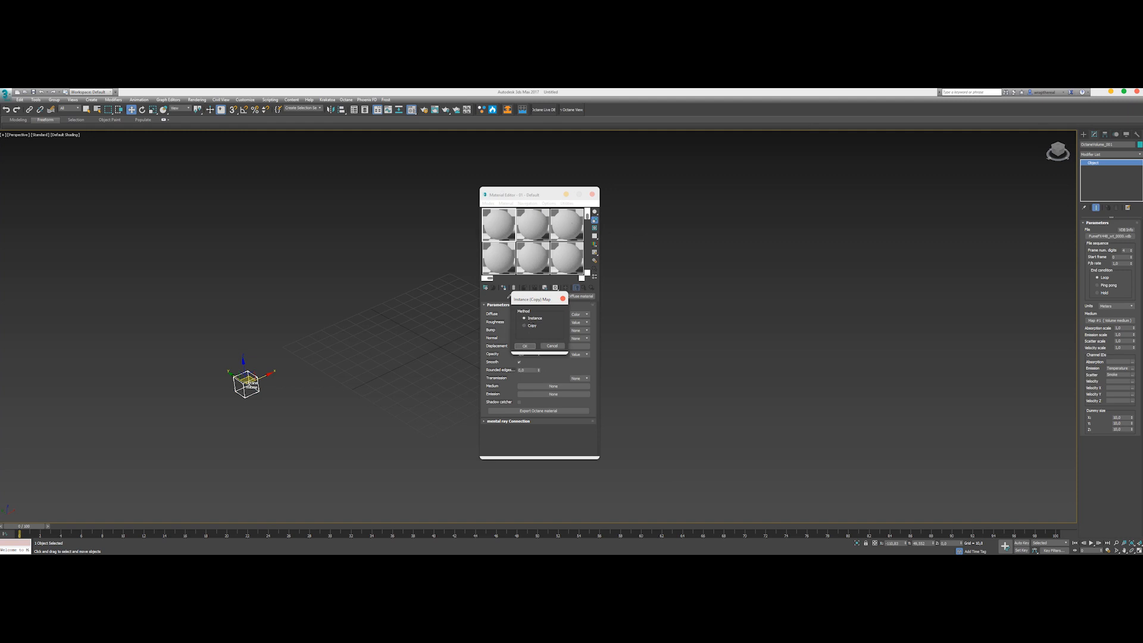
click(525, 345)
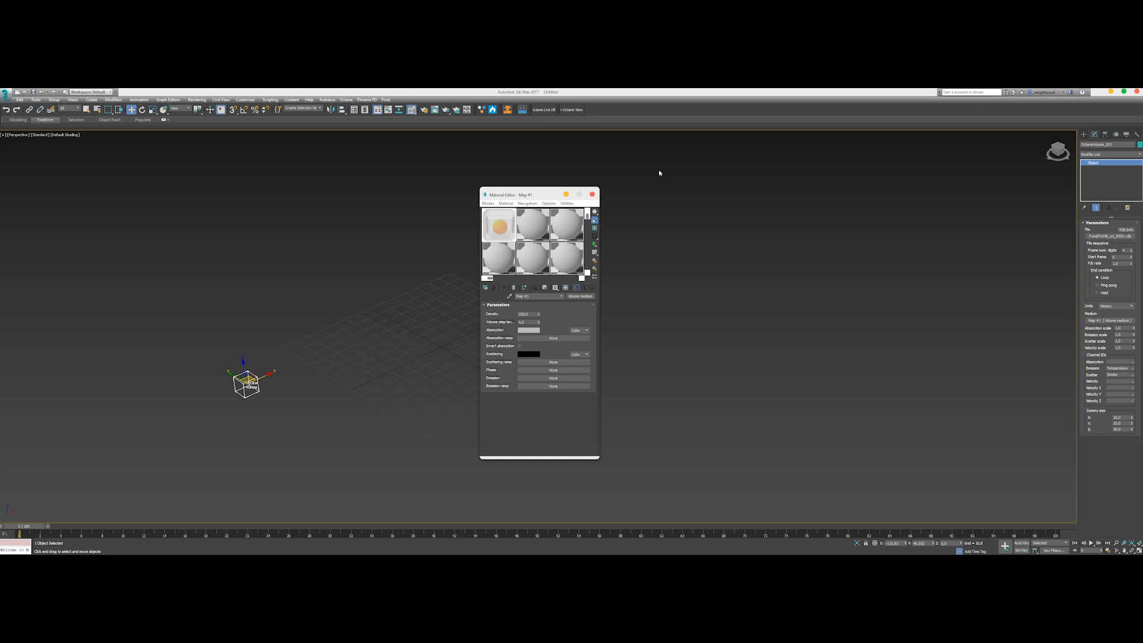
drag(540, 191, 732, 174)
Start the Octane viewport render and move the timeline to frame 22.
alt+middle_drag(398, 237, 385, 249)
click(571, 110)
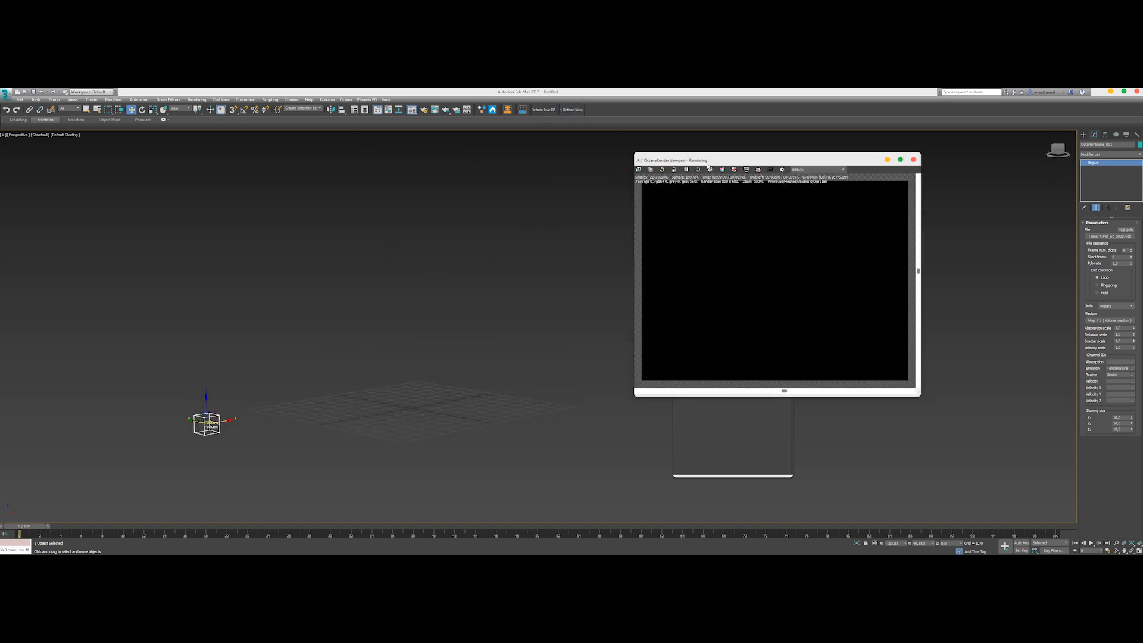
drag(19, 526, 244, 526)
click(1083, 135)
click(1100, 144)
click(1110, 153)
click(1088, 173)
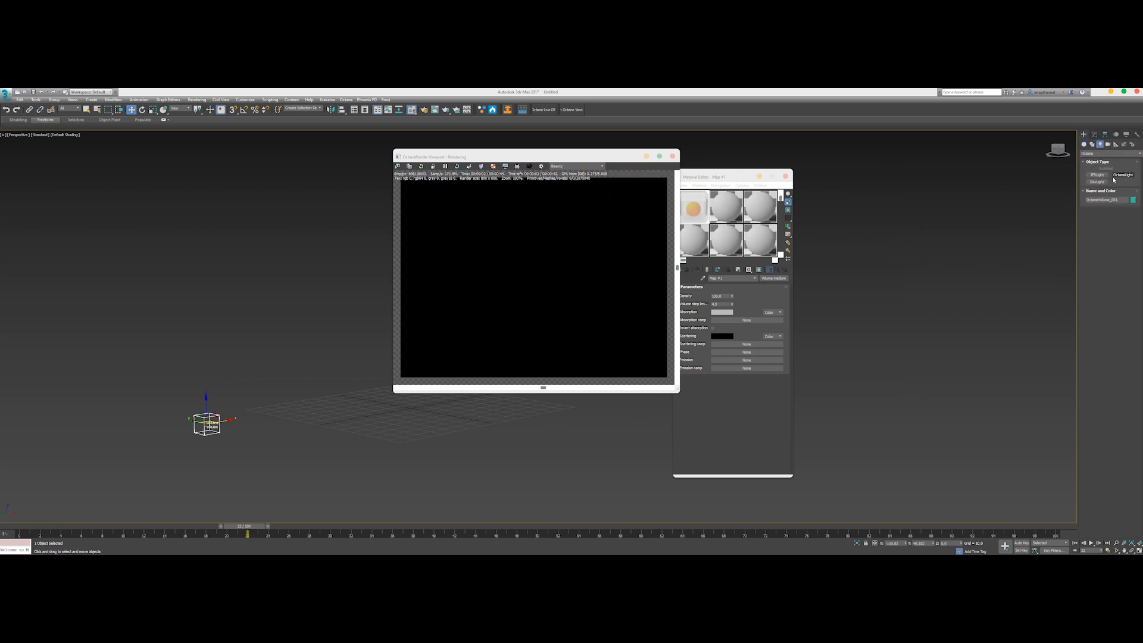
click(1114, 176)
drag(476, 157, 927, 174)
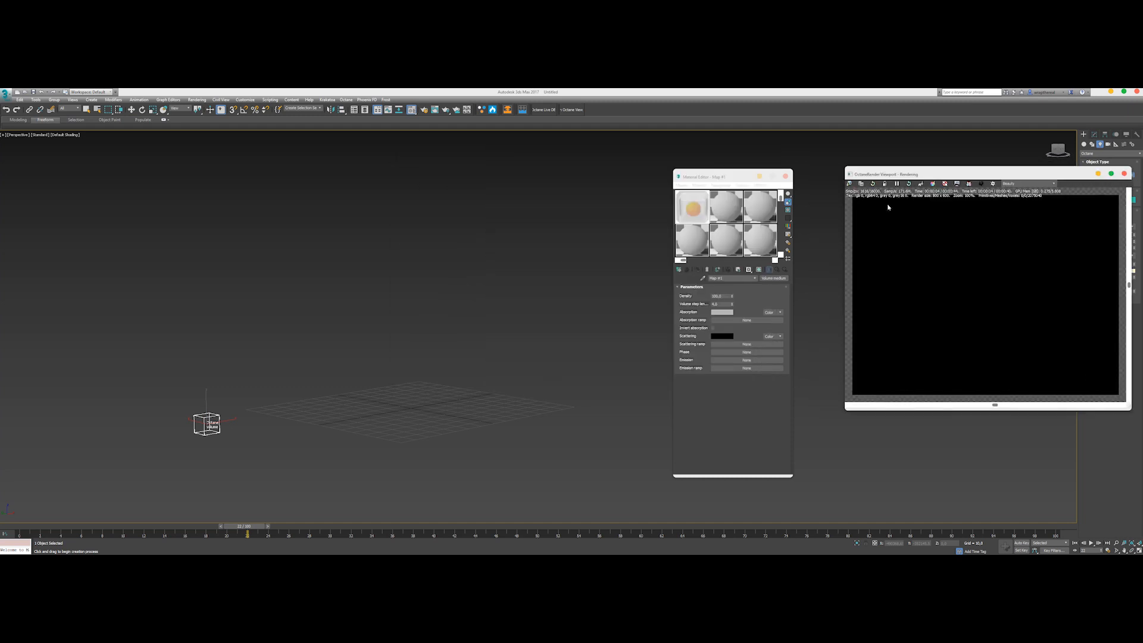
key(w)
drag(1013, 177, 882, 184)
Create a standard plane and place it tilted high above the grid, away from the volume.
click(1092, 154)
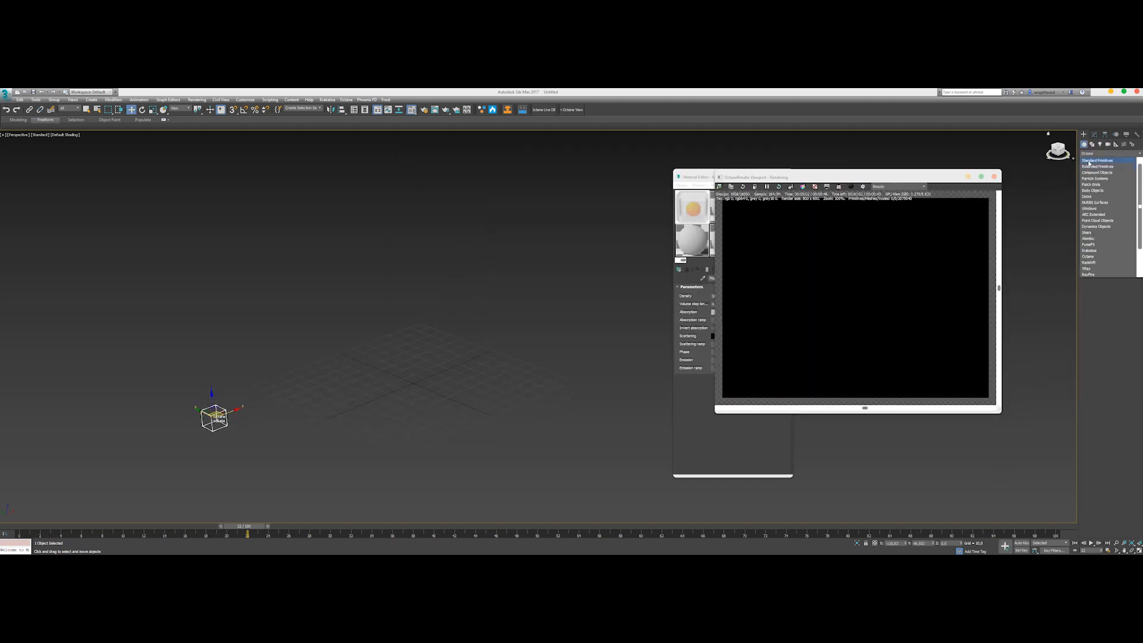
click(1097, 160)
click(1122, 202)
drag(597, 315, 599, 408)
key(w)
mouse_move(614, 345)
mouse_down()
mouse_move(613, 190)
mouse_move(597, 279)
mouse_up()
key(e)
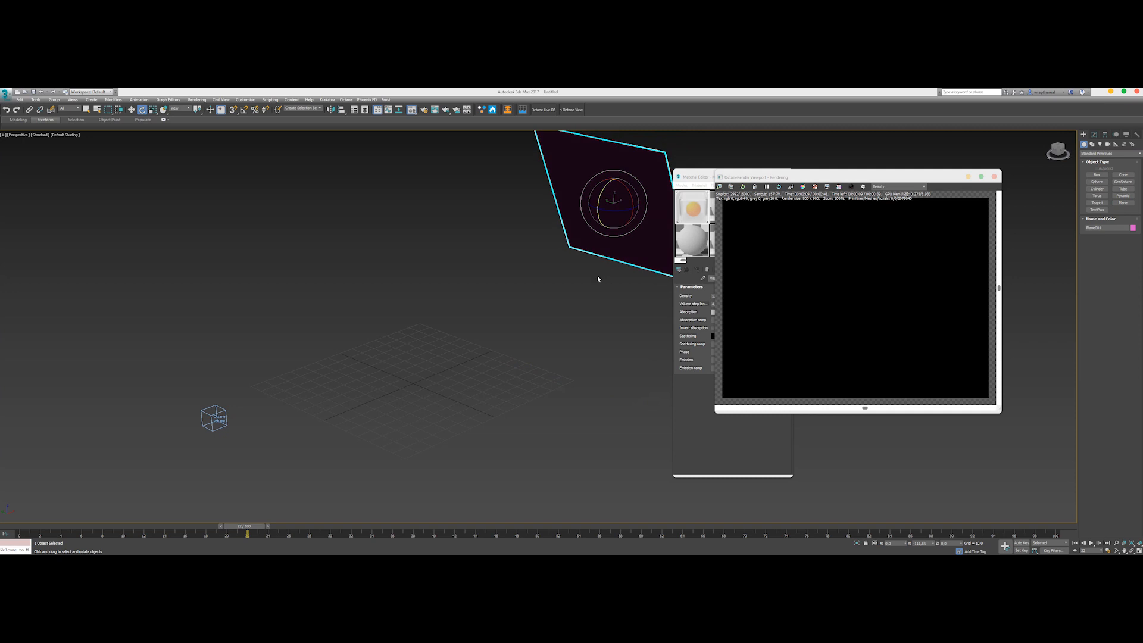
Give the plane the second diffuse material with a Blackbody emission and Surface brightness enabled.
click(699, 172)
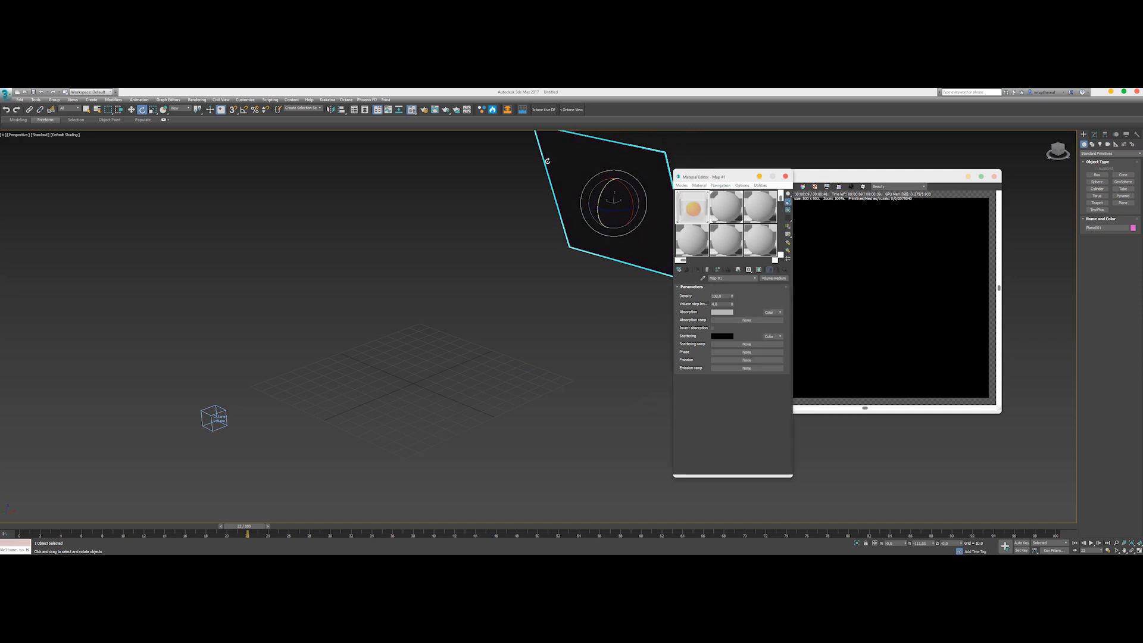
click(720, 207)
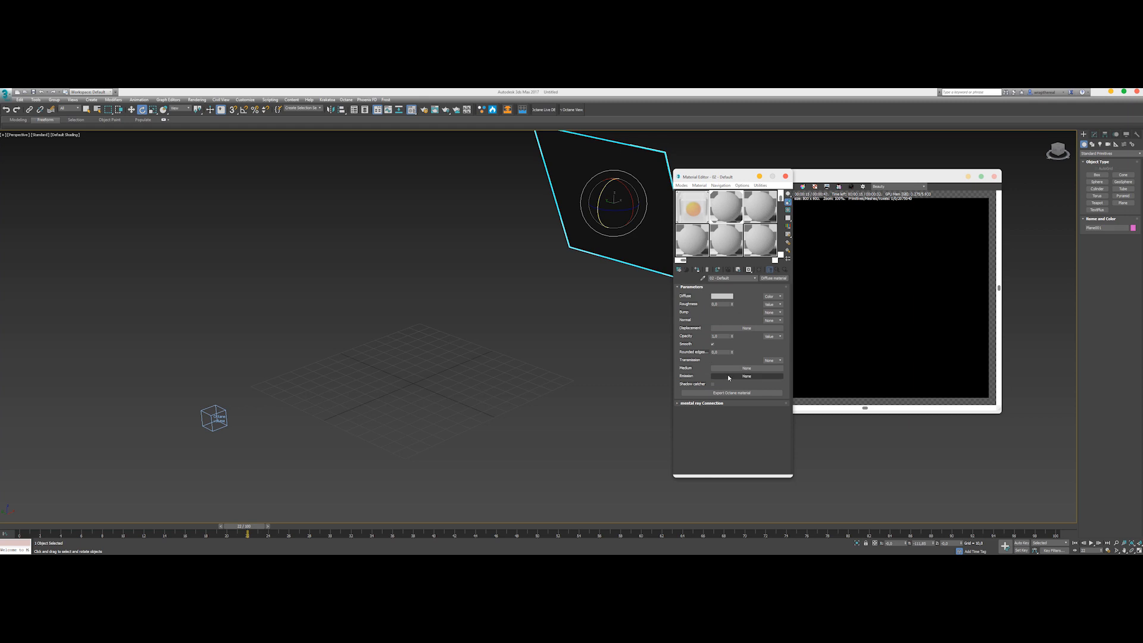
click(747, 375)
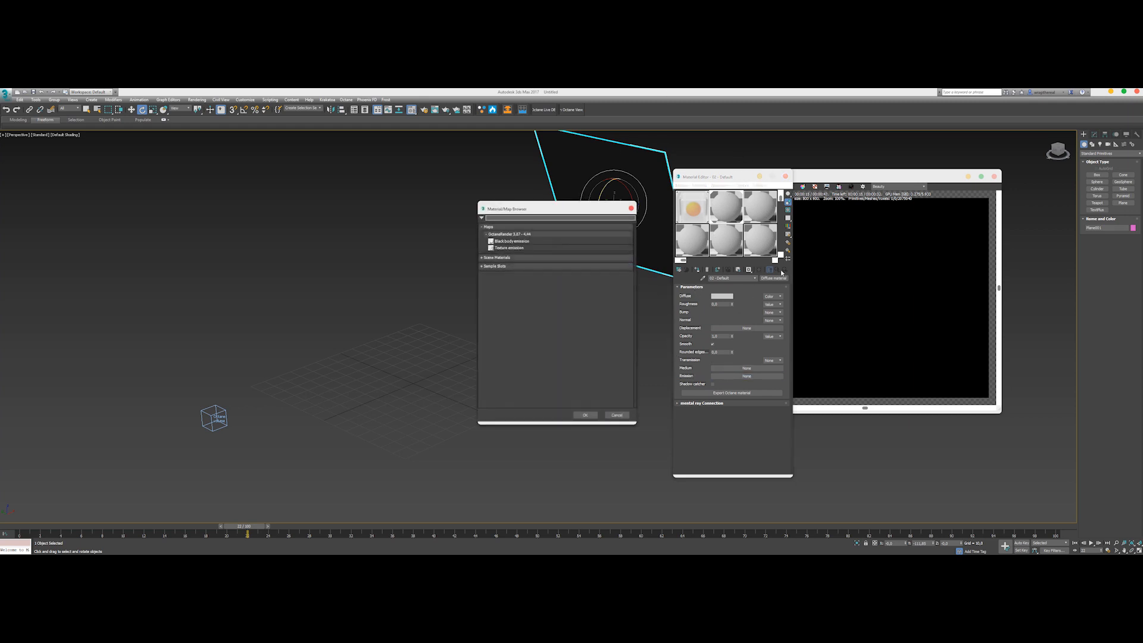
double_click(506, 241)
click(713, 312)
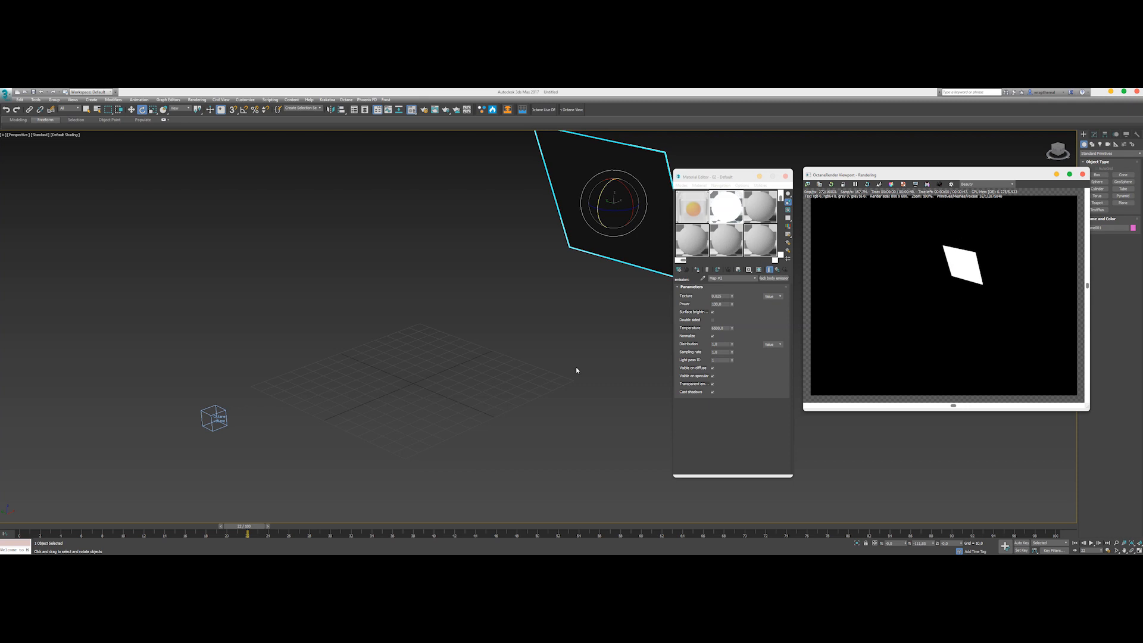
Go to frame 30 and show the parameters of the Octane volume.
drag(32, 527, 331, 503)
key(e)
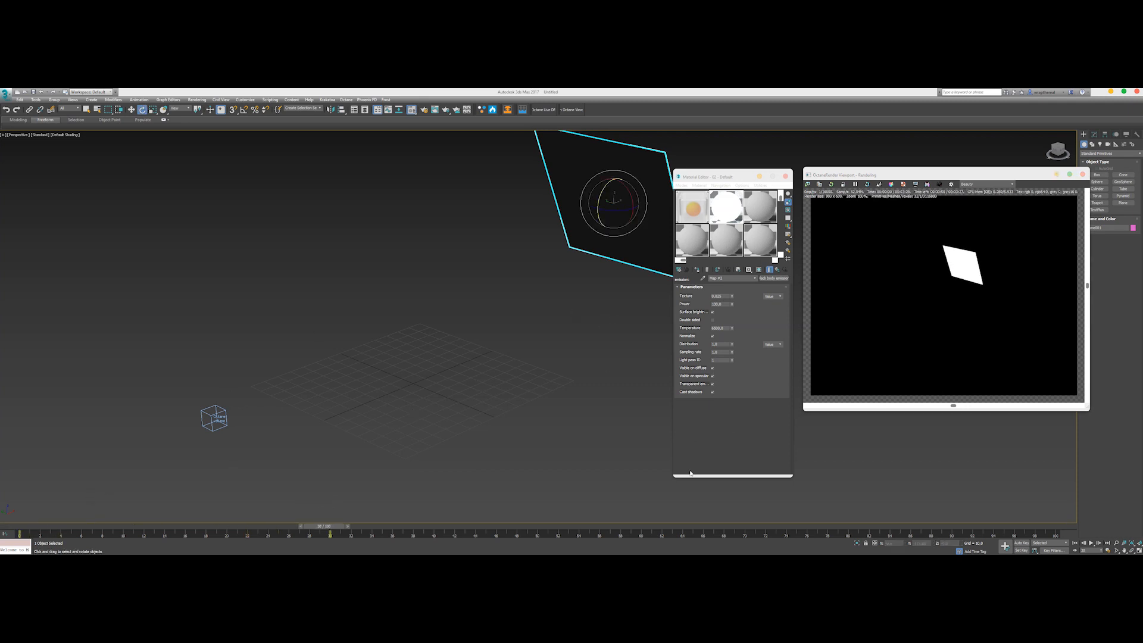
click(209, 413)
click(1094, 135)
Set the scattering colour of the volume medium map to white.
drag(965, 176, 950, 166)
drag(705, 174, 698, 162)
click(682, 191)
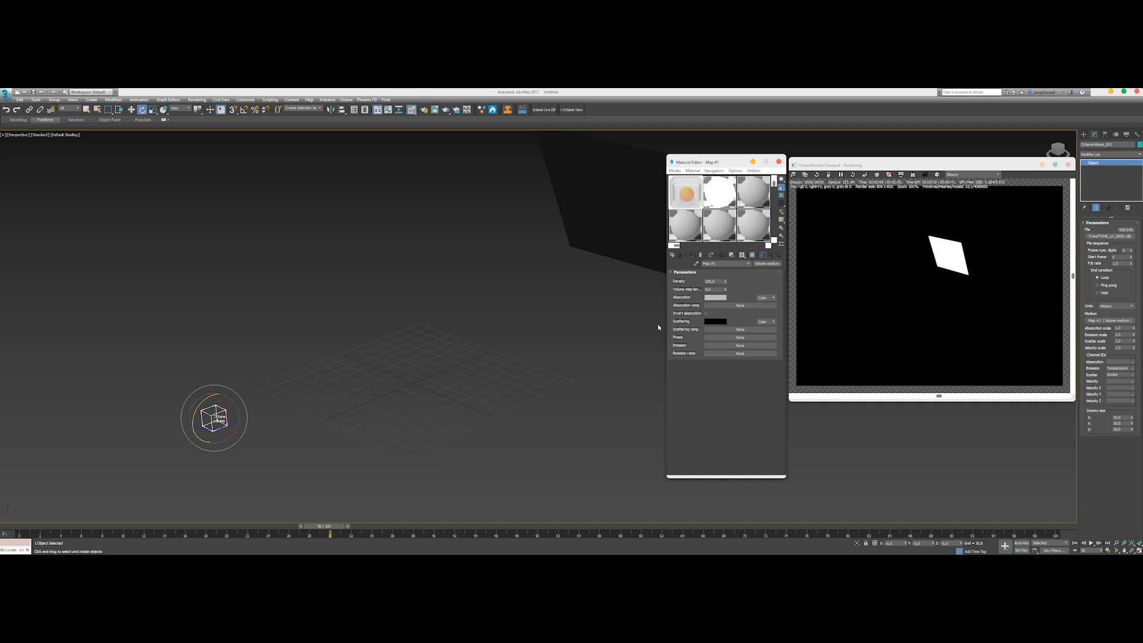
click(709, 322)
drag(194, 151, 194, 183)
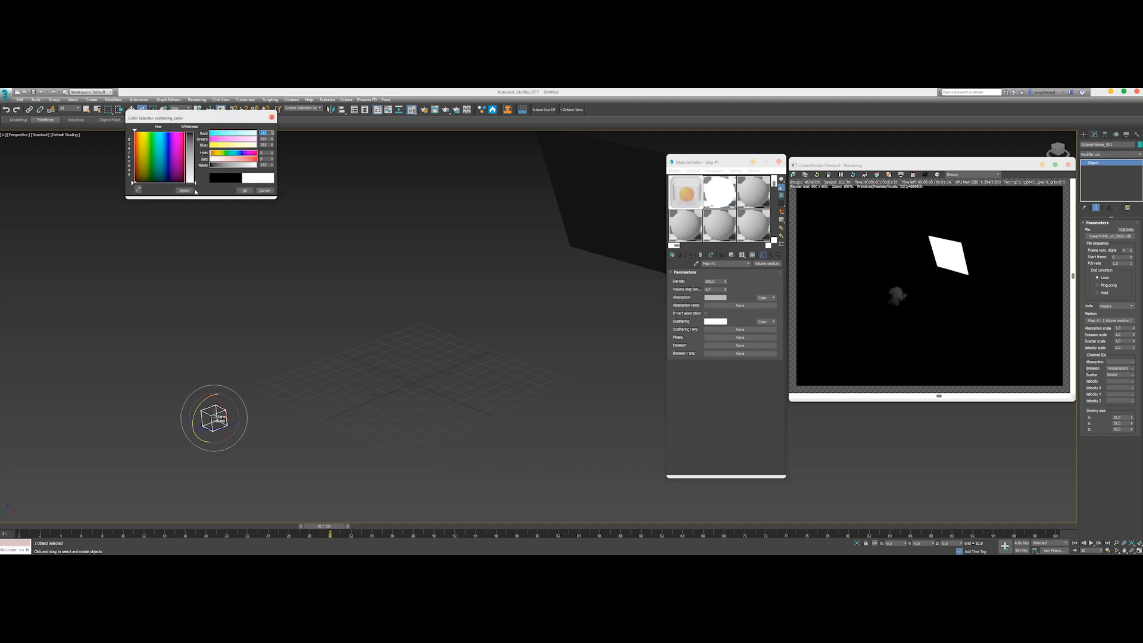
click(244, 190)
Frame the smoke closely at frame 41 and set the medium's absorption colour to white.
alt+middle_drag(306, 222, 591, 280)
drag(336, 527, 452, 527)
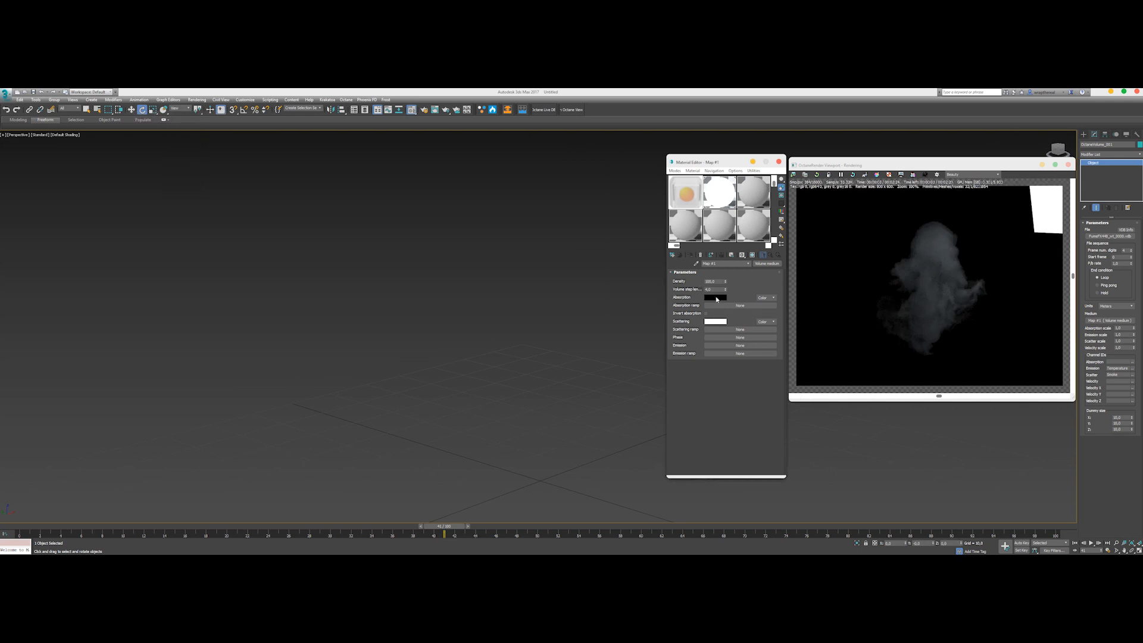
click(709, 298)
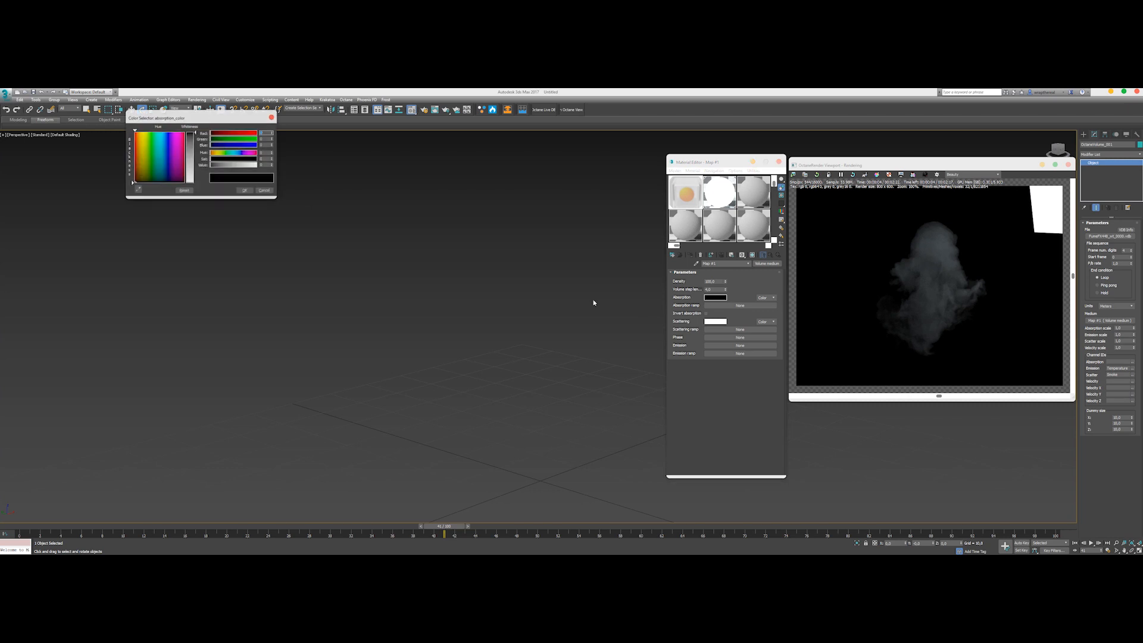
drag(195, 134, 196, 183)
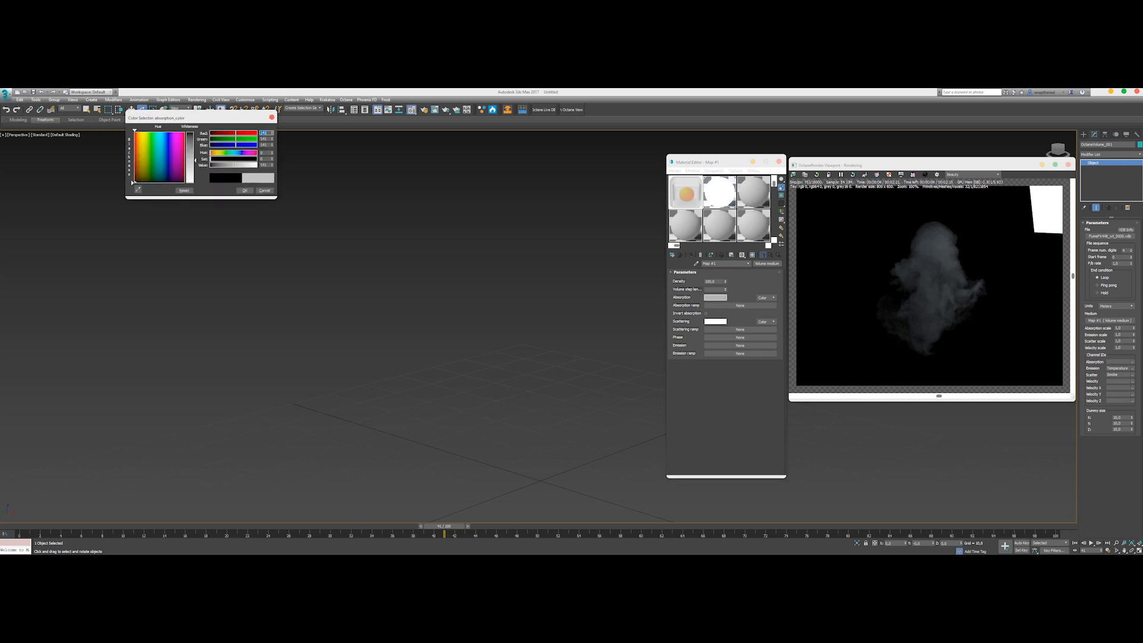
click(244, 191)
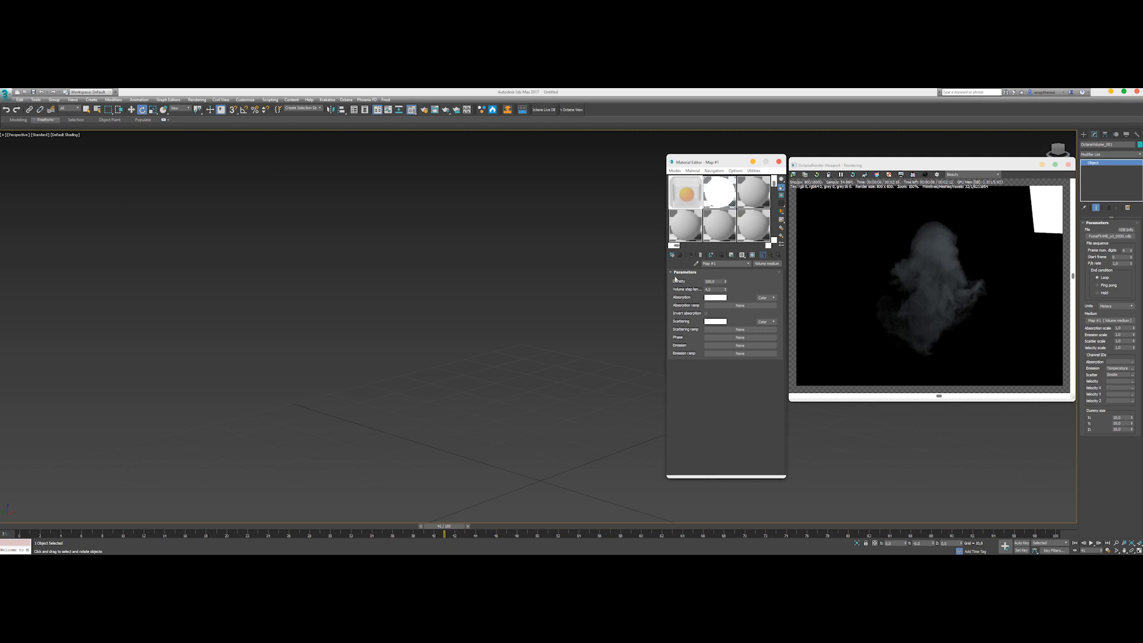
Test the medium's density at 1000 and at lower values, finishing at 100.
double_click(711, 281)
text(1000)
key(Tab)
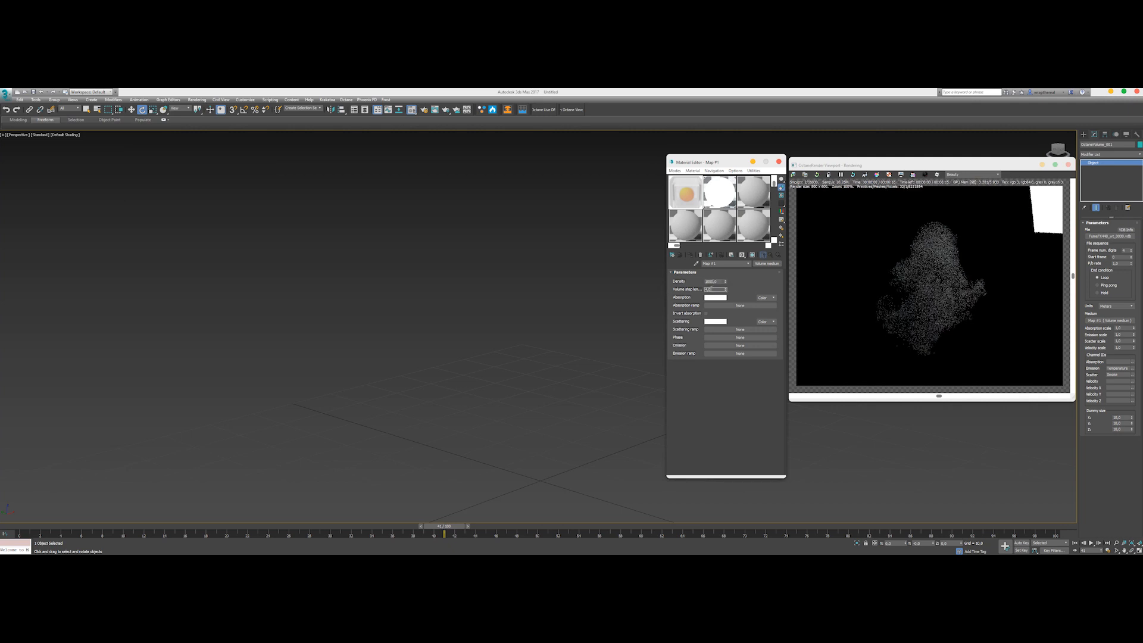
double_click(713, 282)
text(1)
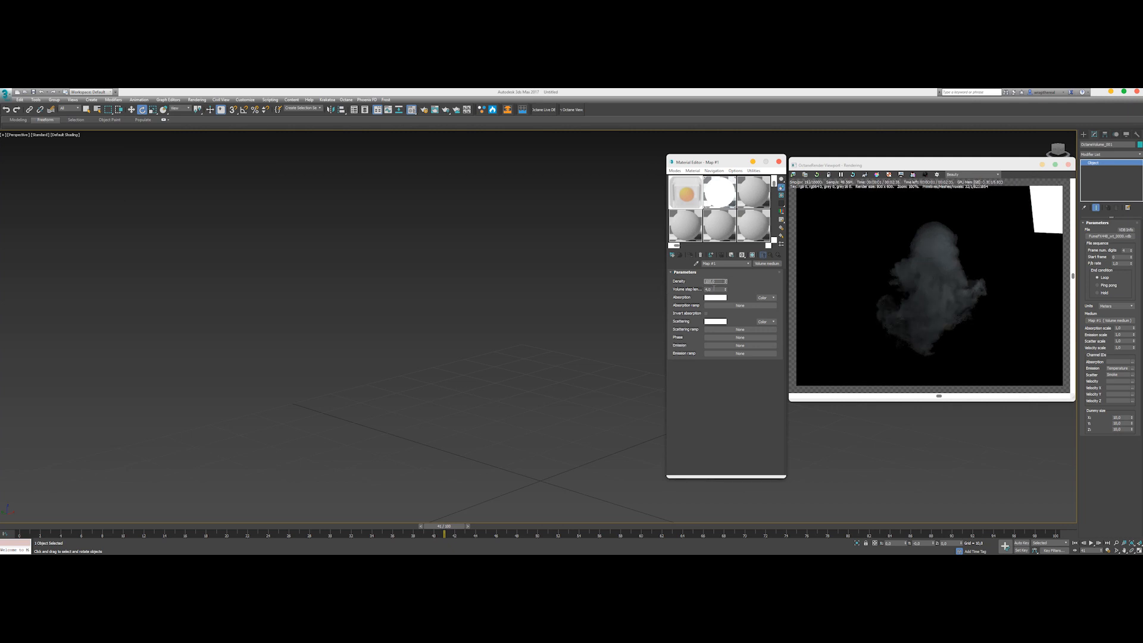
double_click(712, 281)
text(1)
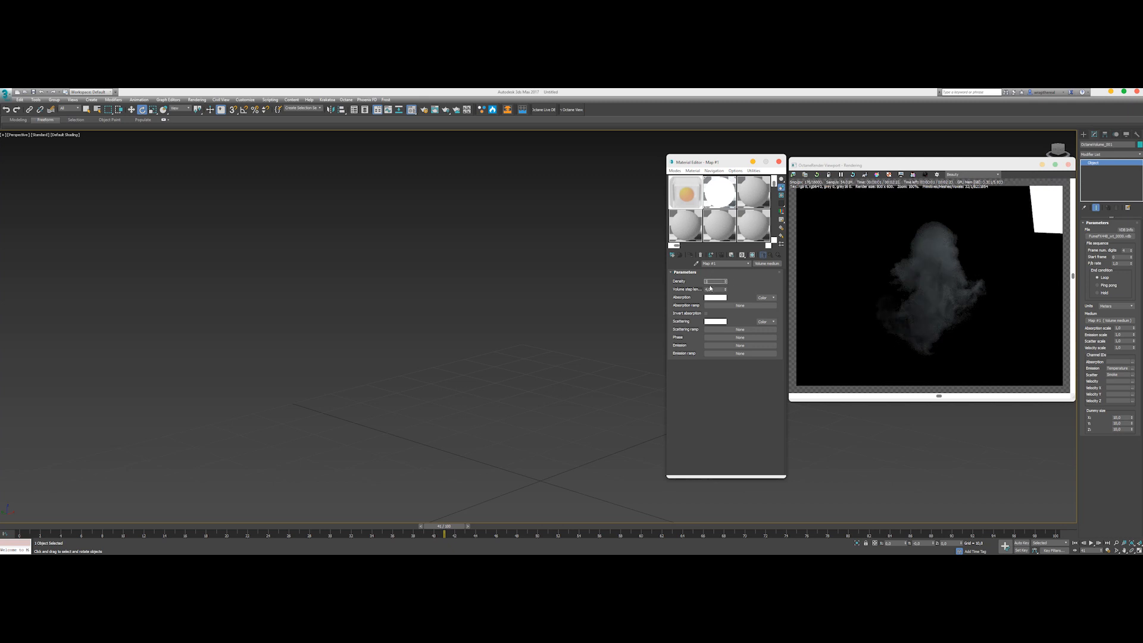
key(Return)
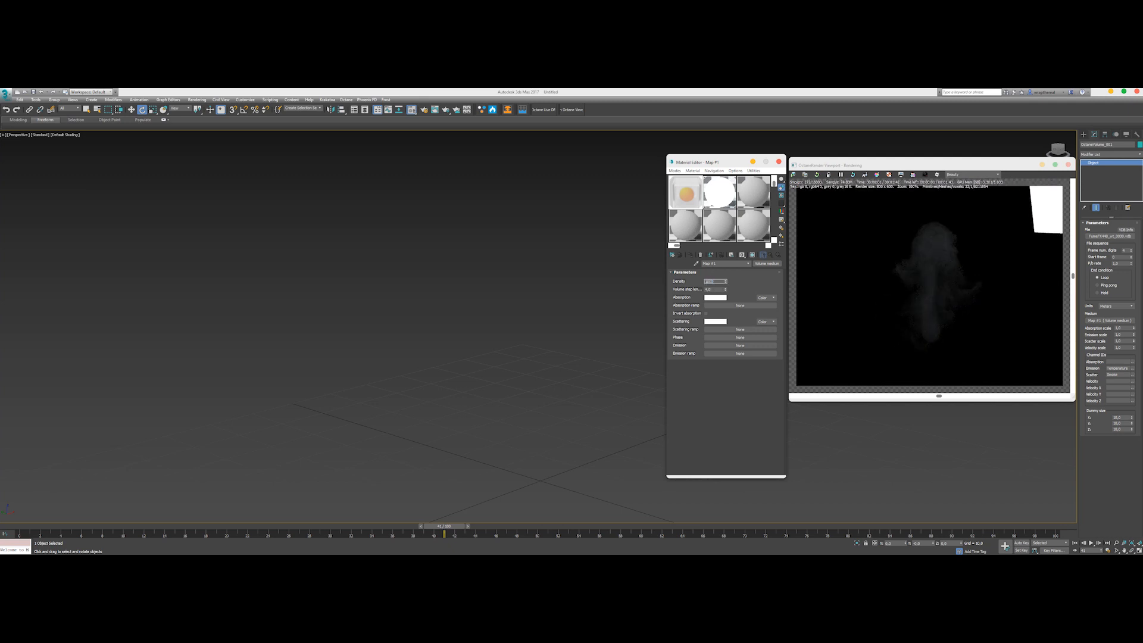
text(100)
key(Return)
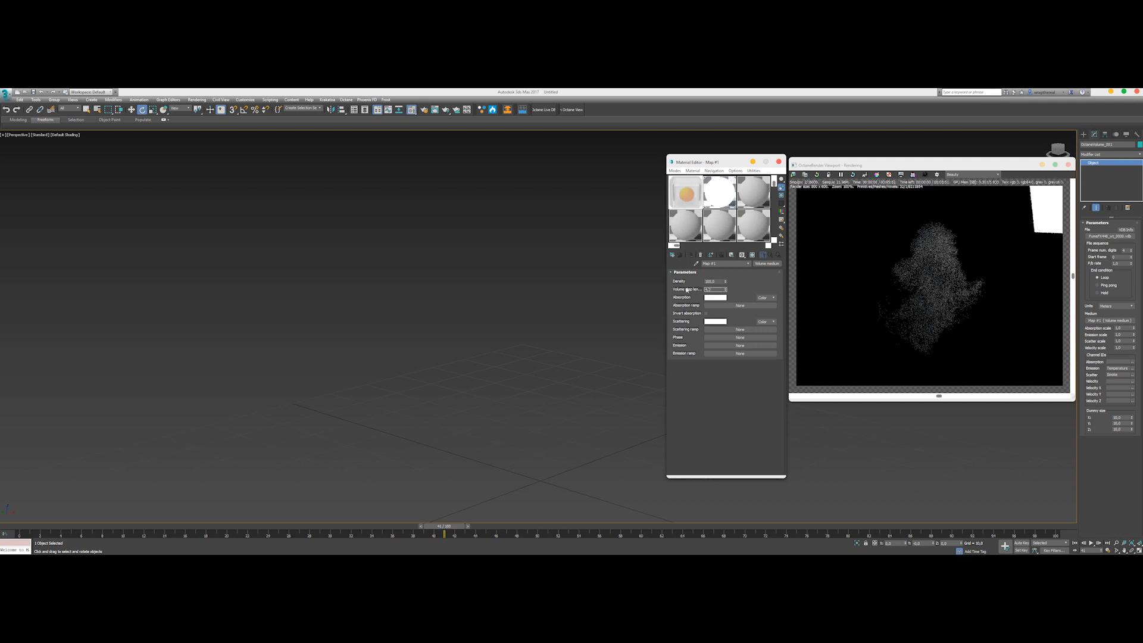
Test several volume step lengths for the medium, finishing at 0.05.
drag(725, 290, 723, 307)
double_click(709, 290)
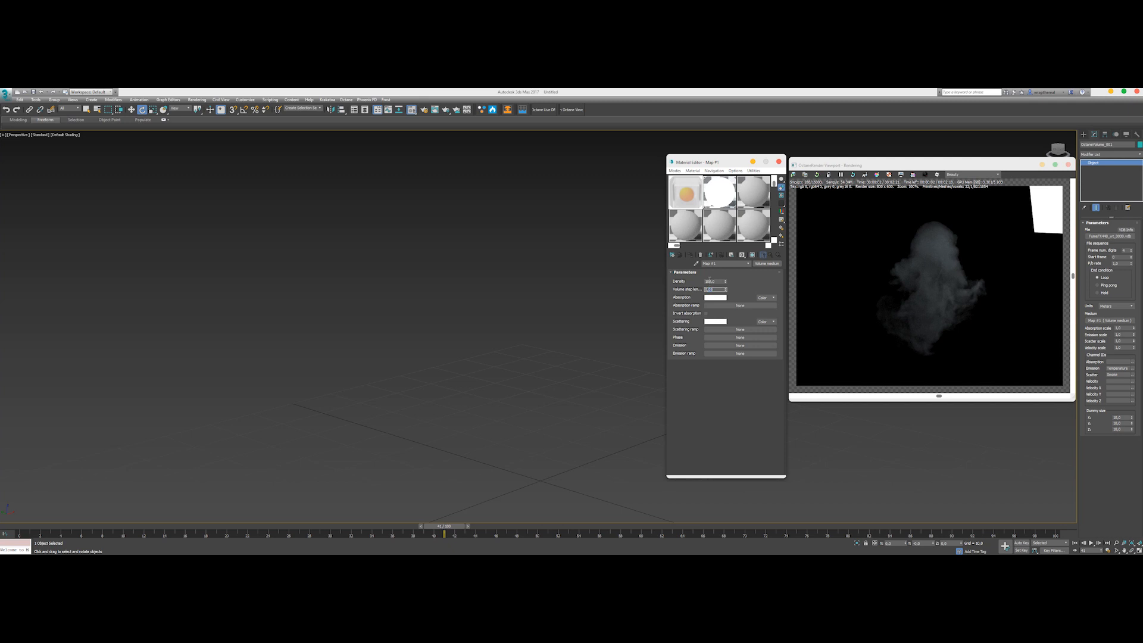
key(Tab)
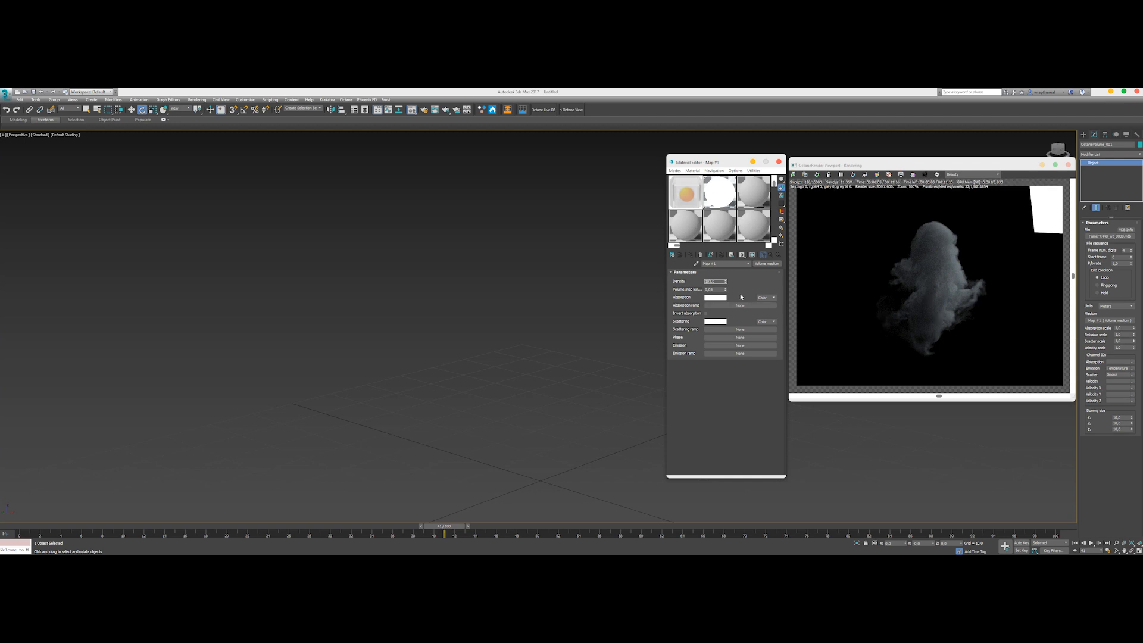
click(725, 291)
click(725, 291)
click(725, 291)
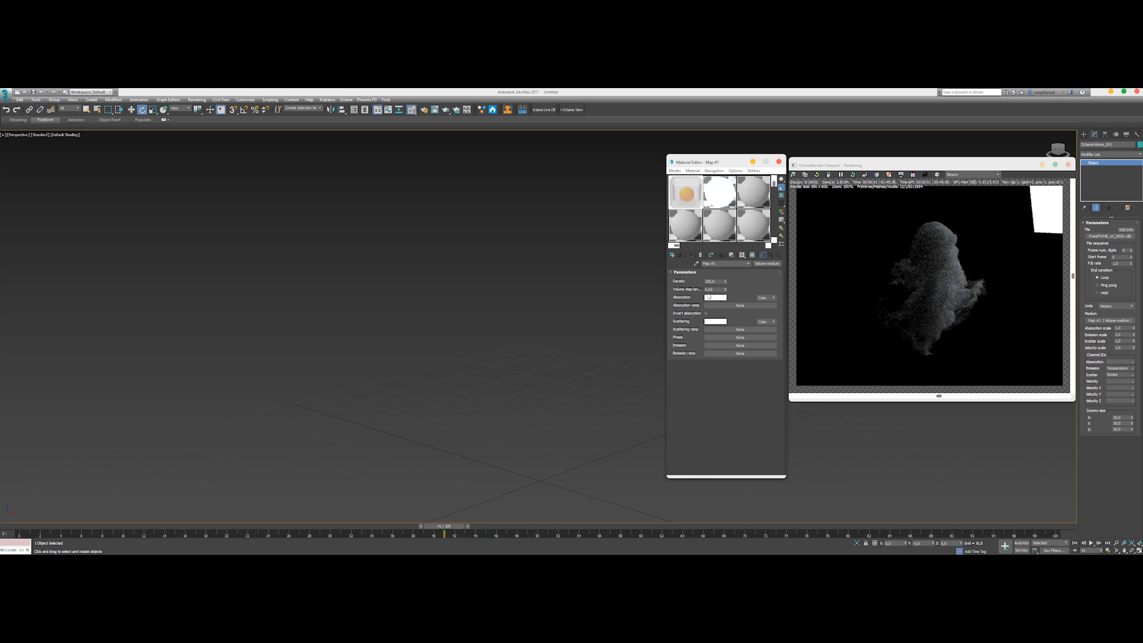
double_click(711, 289)
text(0,05)
key(Return)
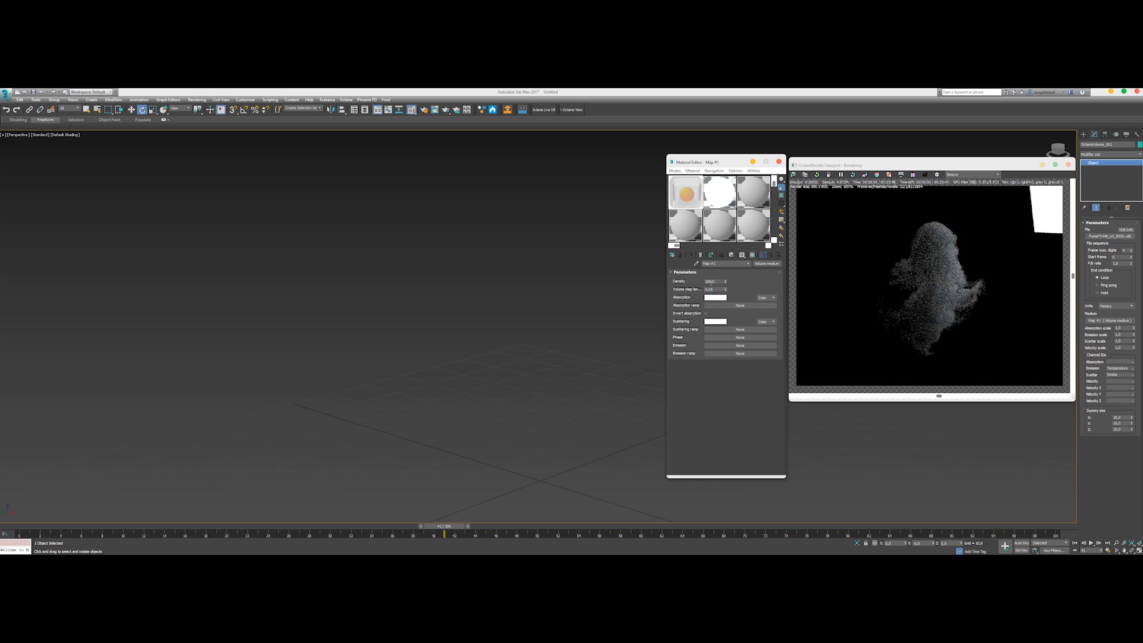
Try black, white and blue as the medium's absorption colour, finishing with a saturated purple.
click(710, 298)
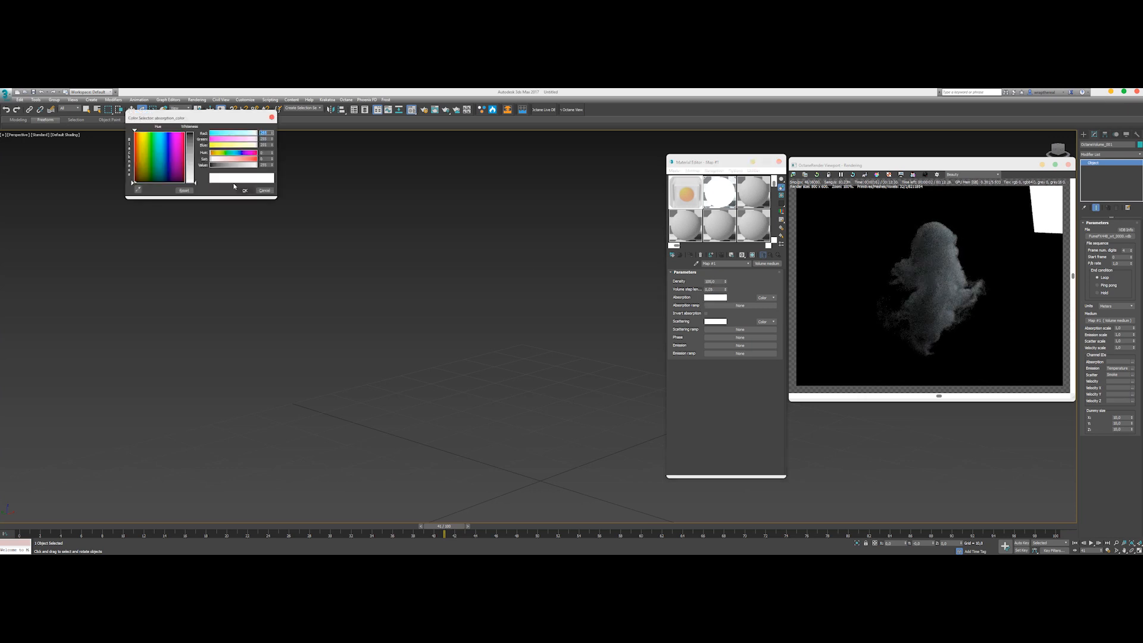
drag(190, 180, 193, 126)
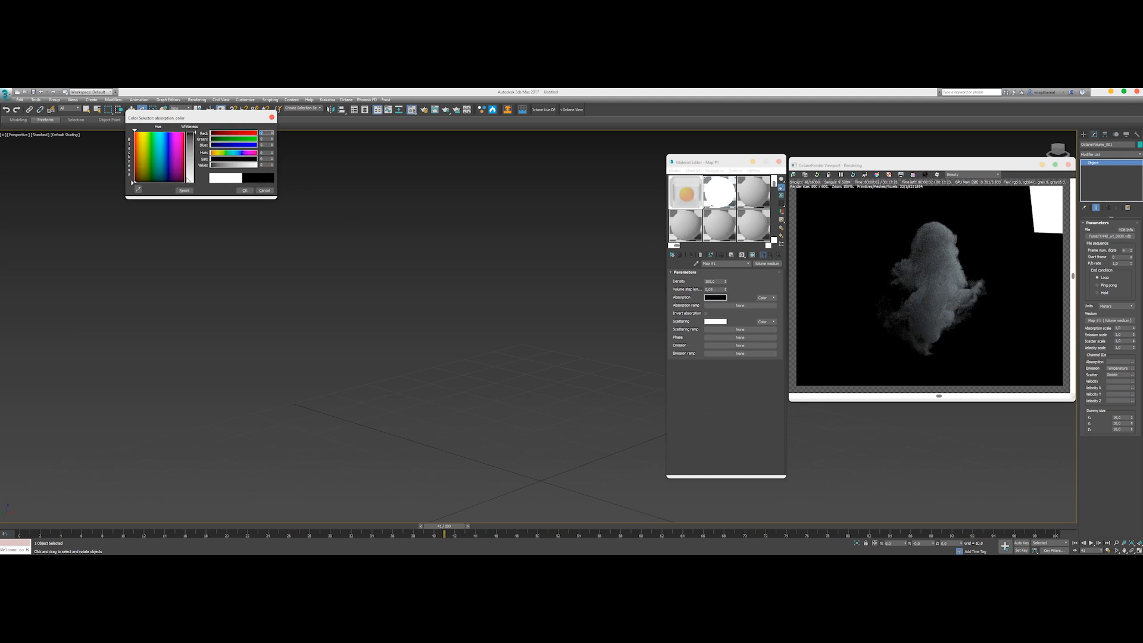
click(189, 180)
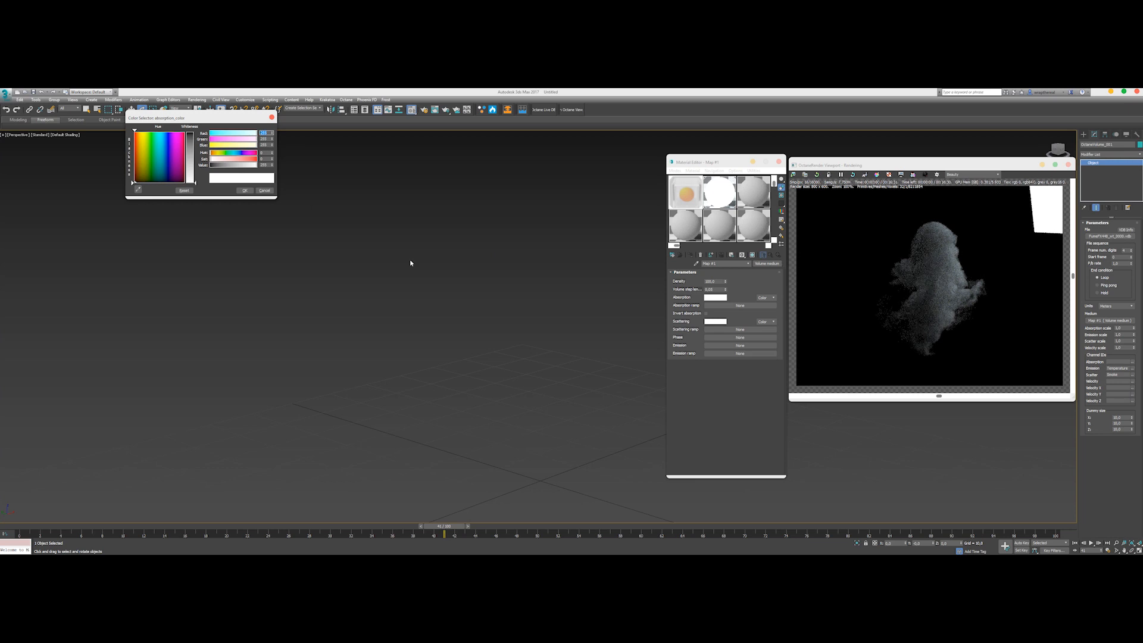
drag(272, 165, 276, 207)
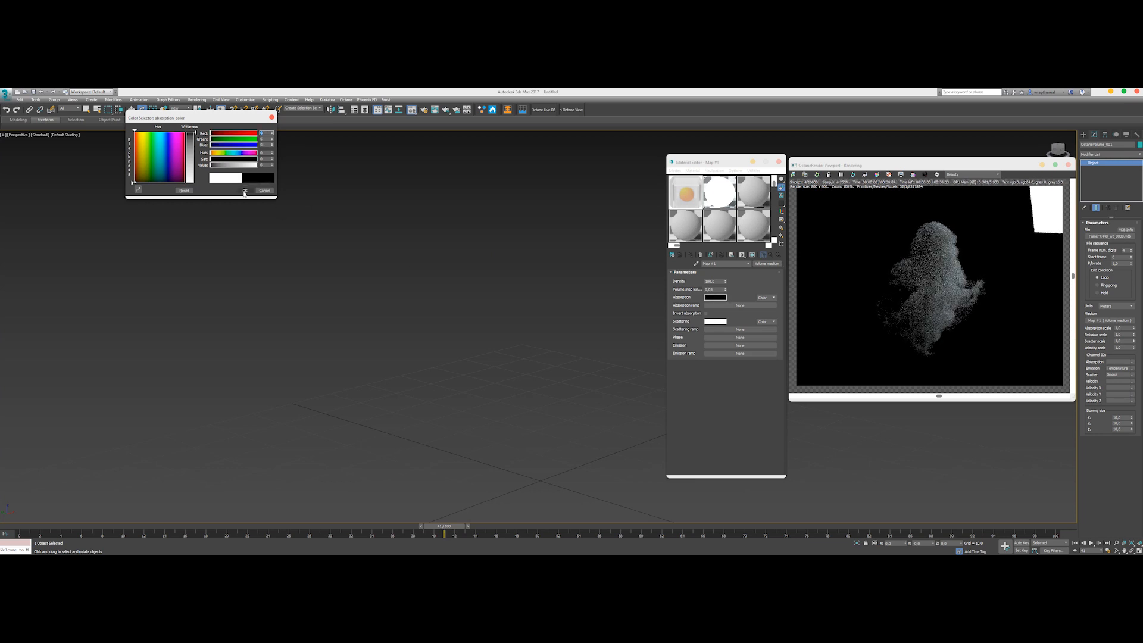
click(188, 146)
click(168, 134)
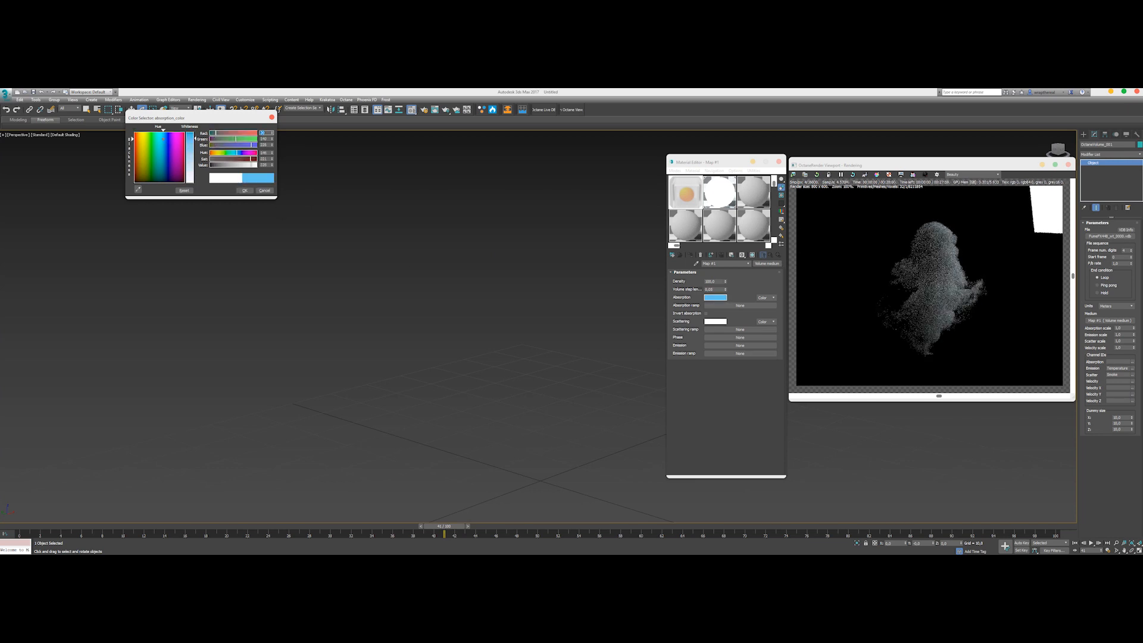
drag(168, 135, 171, 133)
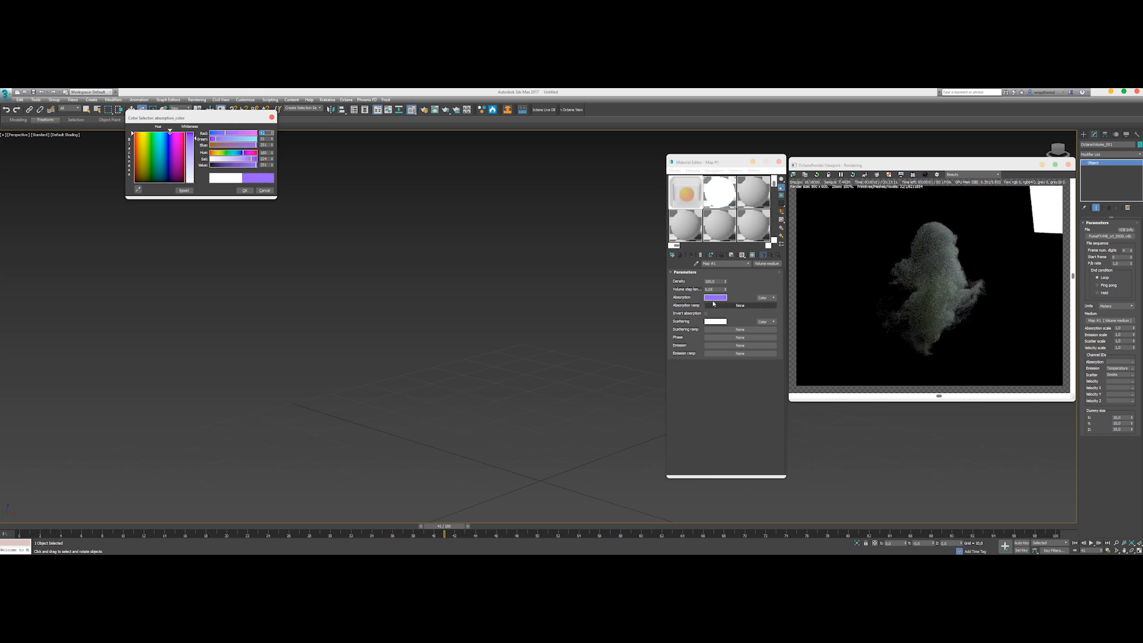
drag(251, 159, 262, 159)
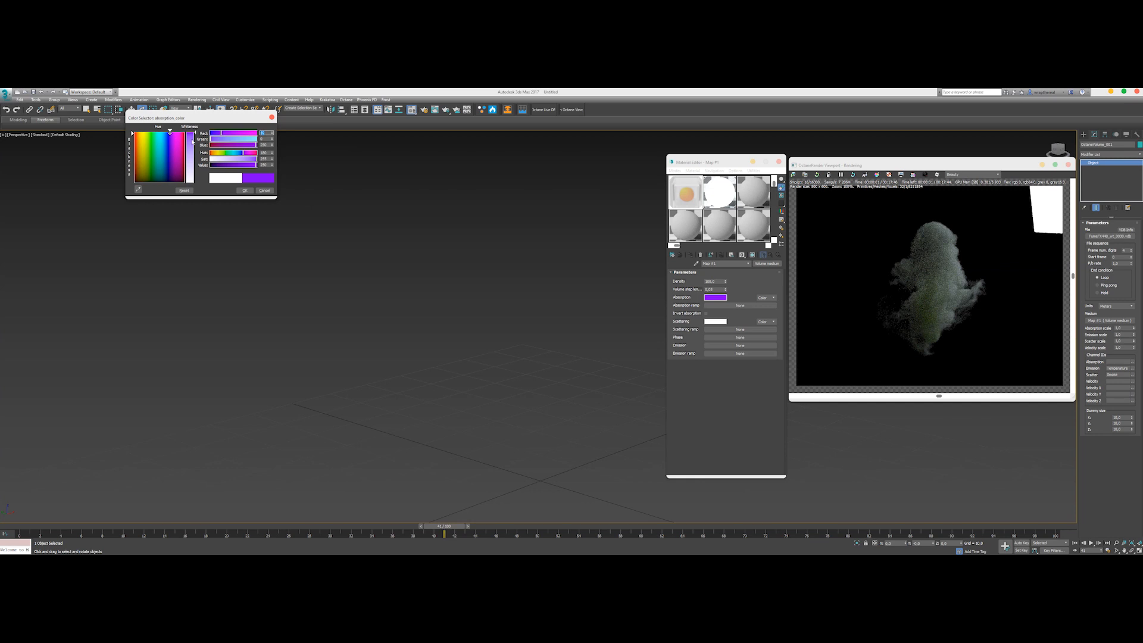
click(245, 190)
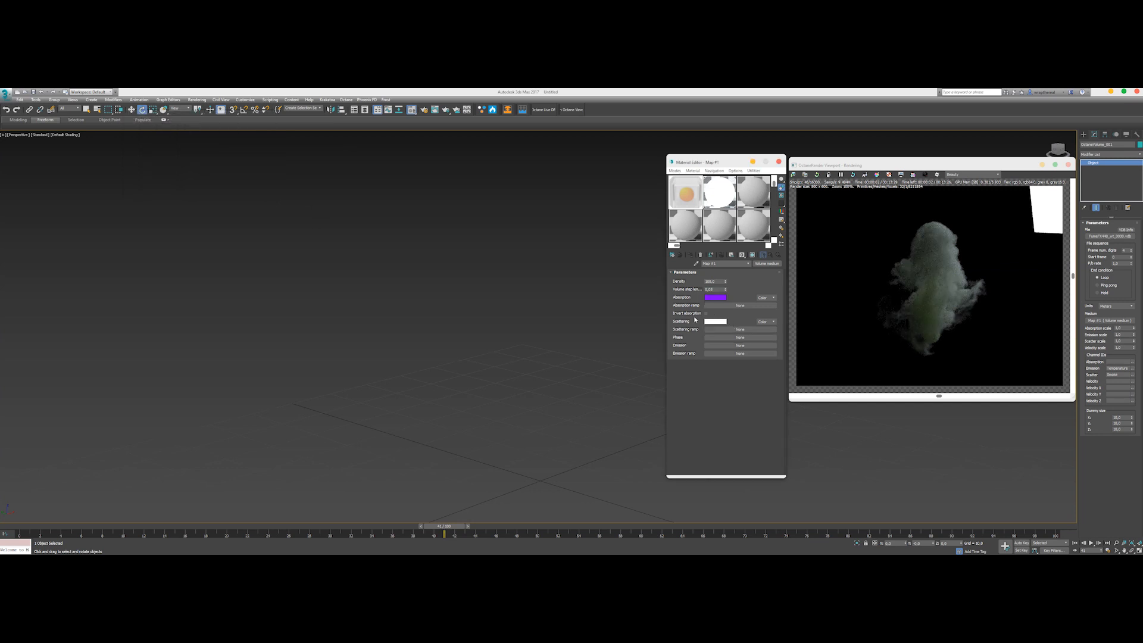
Enable inverted absorption on the medium and set its absorption colour to a pale blue.
click(705, 314)
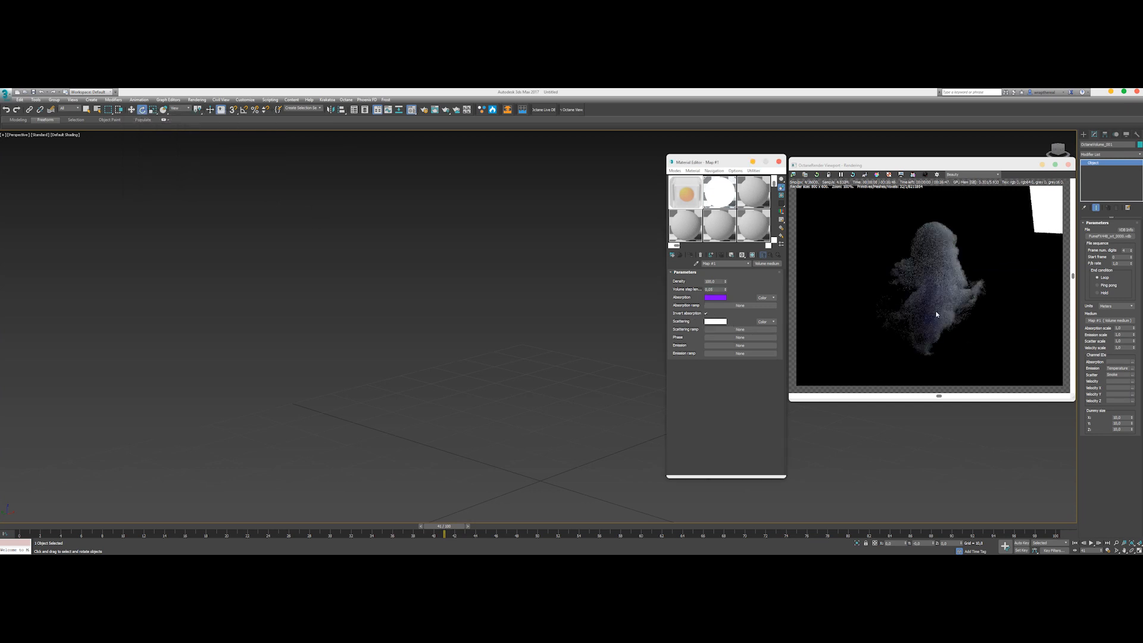
click(714, 297)
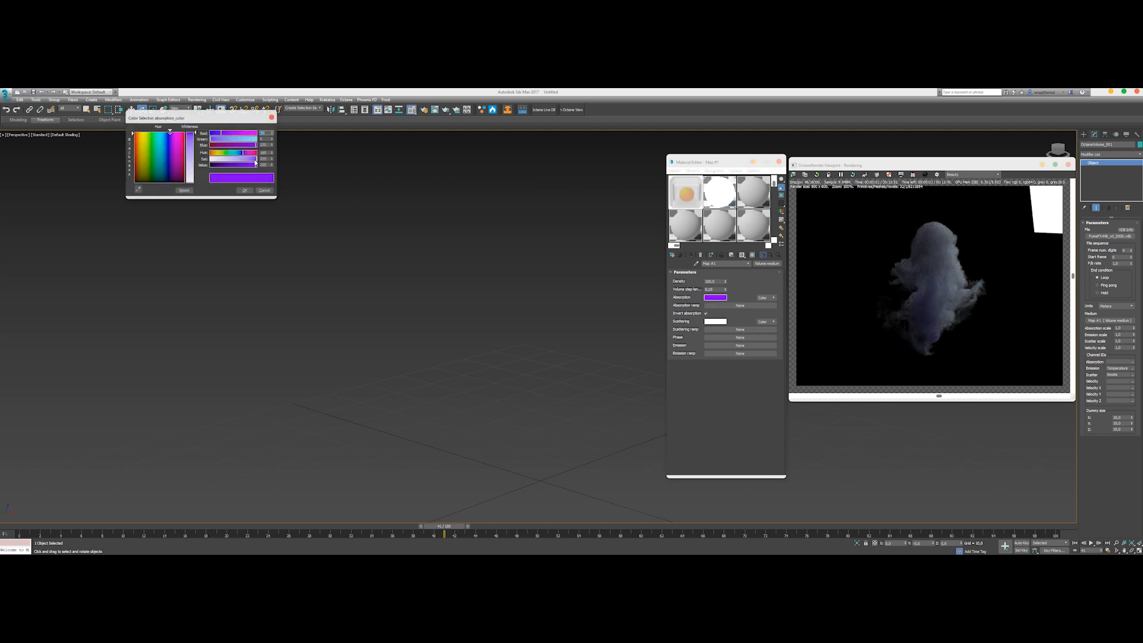
drag(169, 136, 193, 173)
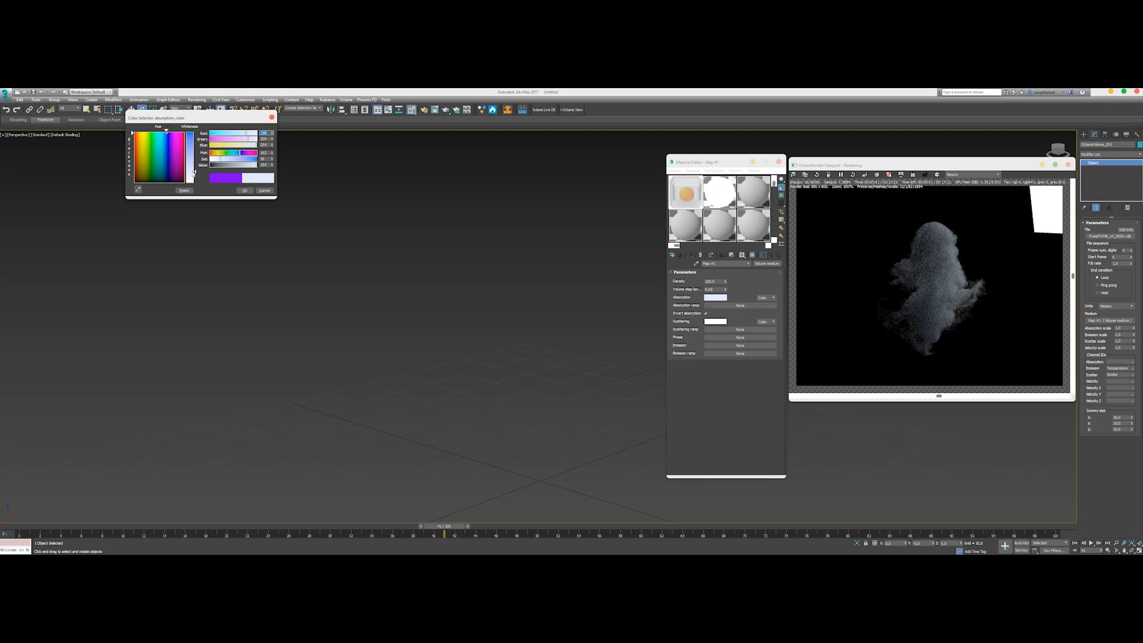
click(245, 191)
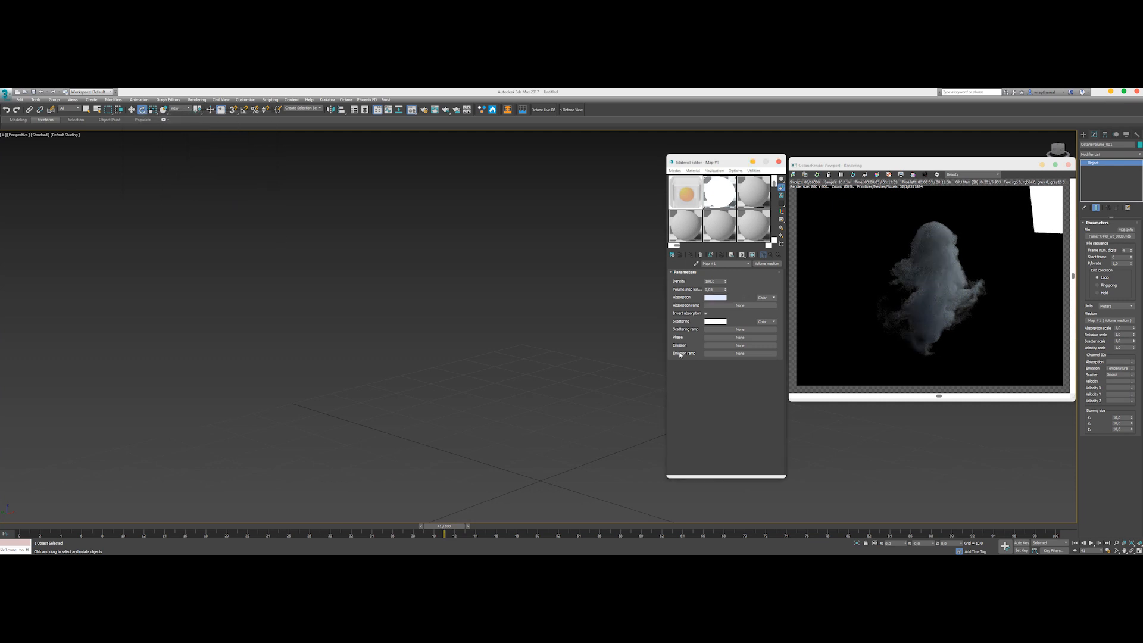
Assign a black body emission map to the medium's emission and set the volume's emission scale to 50.
click(740, 345)
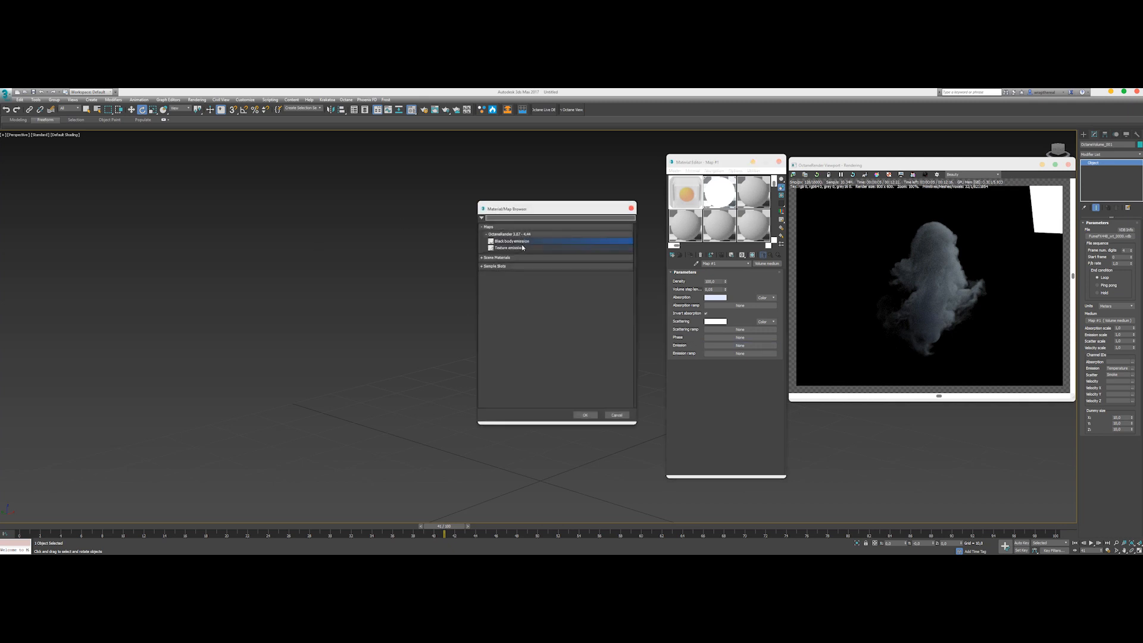
double_click(511, 241)
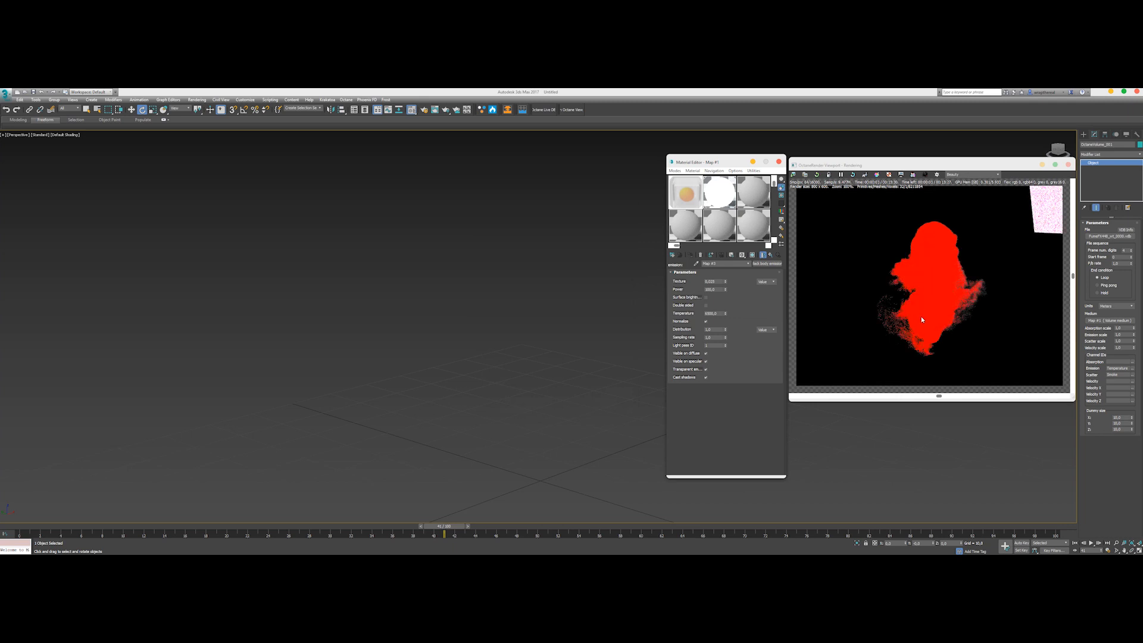
click(1119, 334)
text(50)
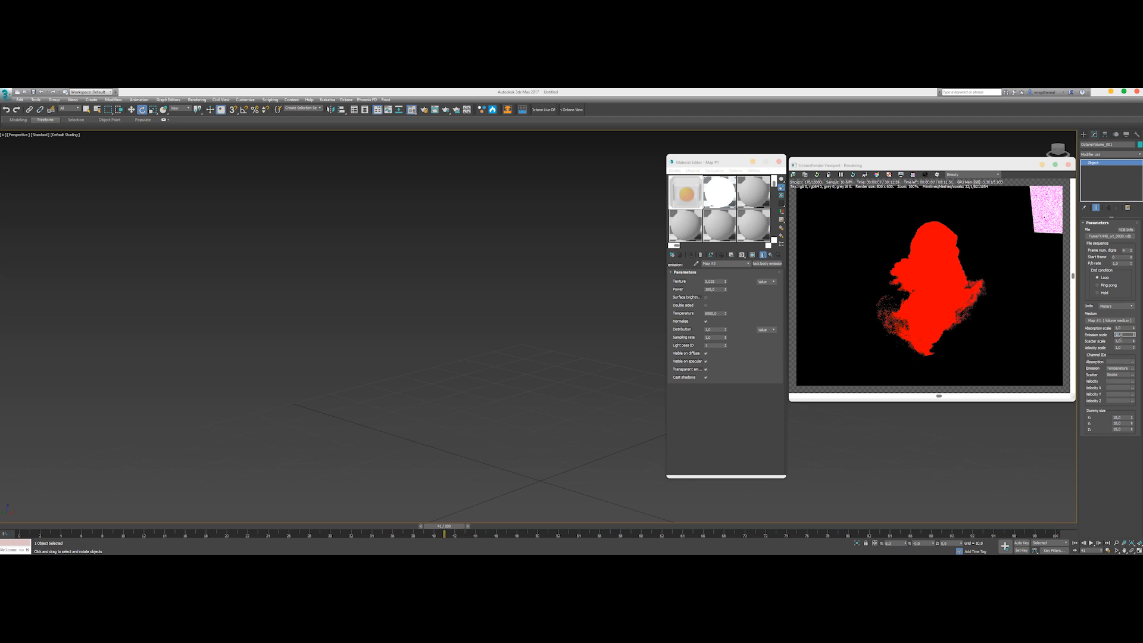
key(Tab)
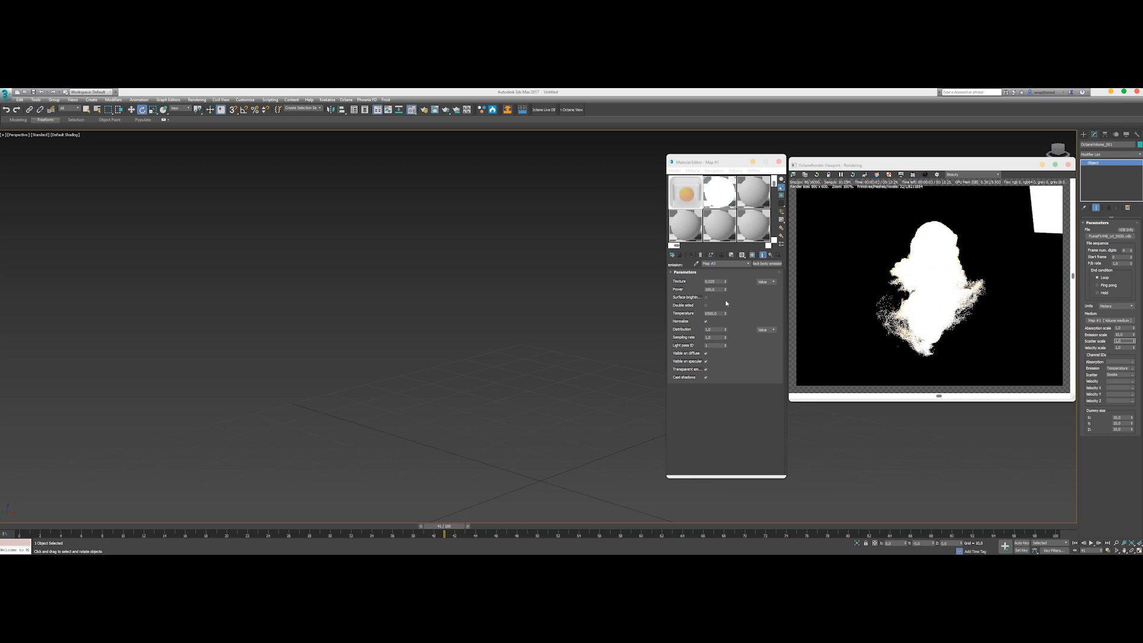
Enable surface brightness on the black body emission and try power 1, then fine-tune the power to a value below 0.1.
click(707, 297)
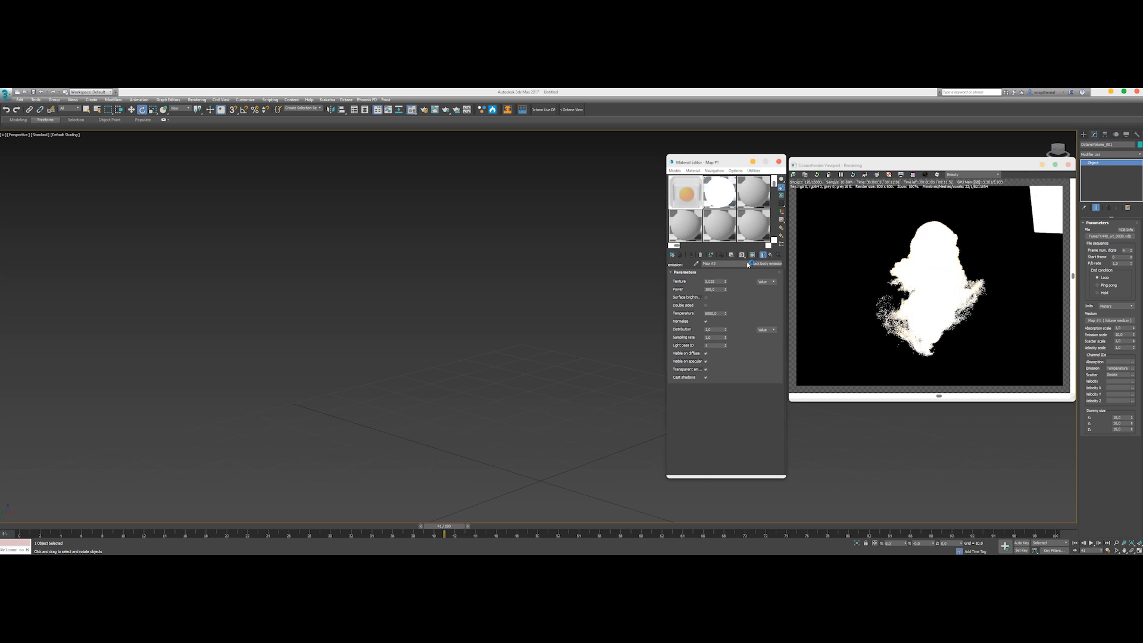
double_click(714, 289)
text(1)
click(714, 281)
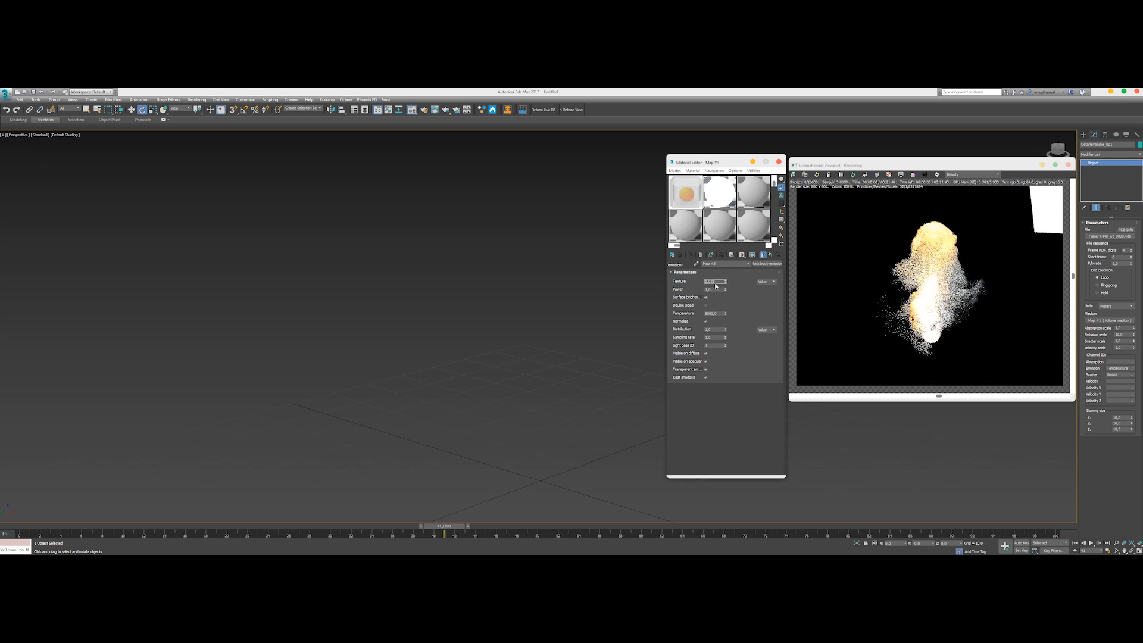
drag(724, 289, 725, 293)
scroll(932, 277, up, 1)
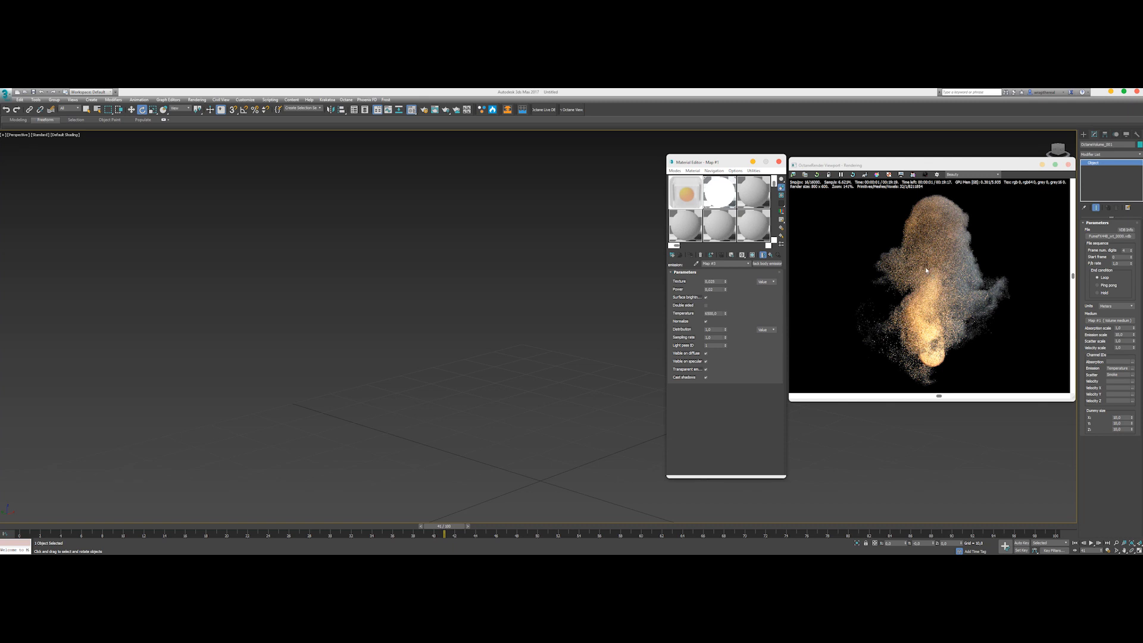
drag(726, 292, 726, 287)
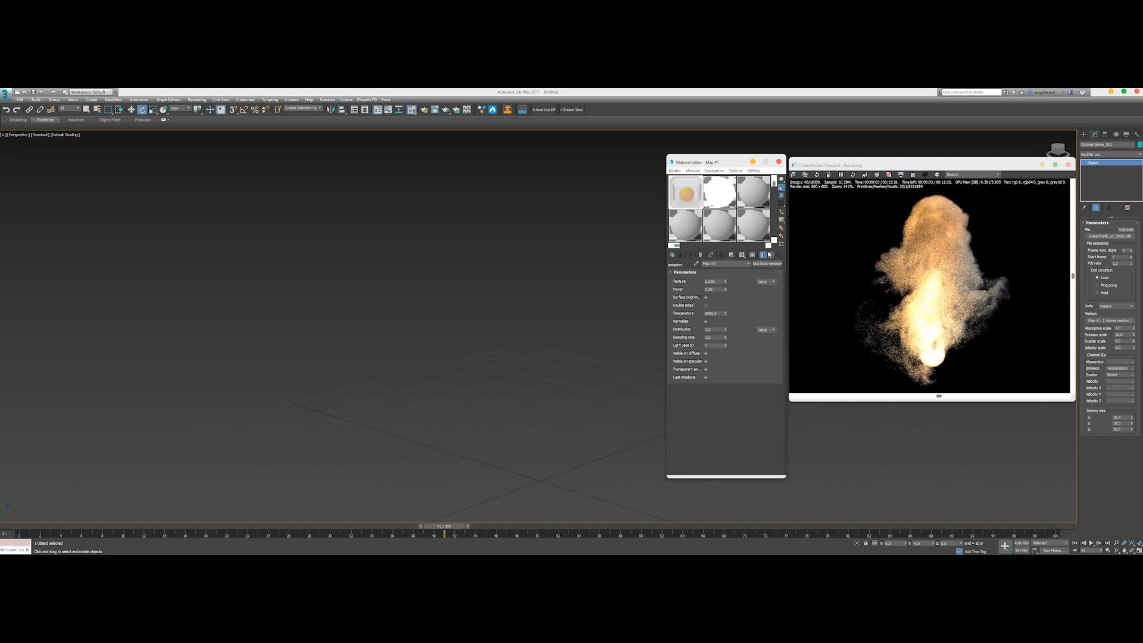
Return to the volume medium and assign a Volume Ramp map to its emission ramp.
click(770, 255)
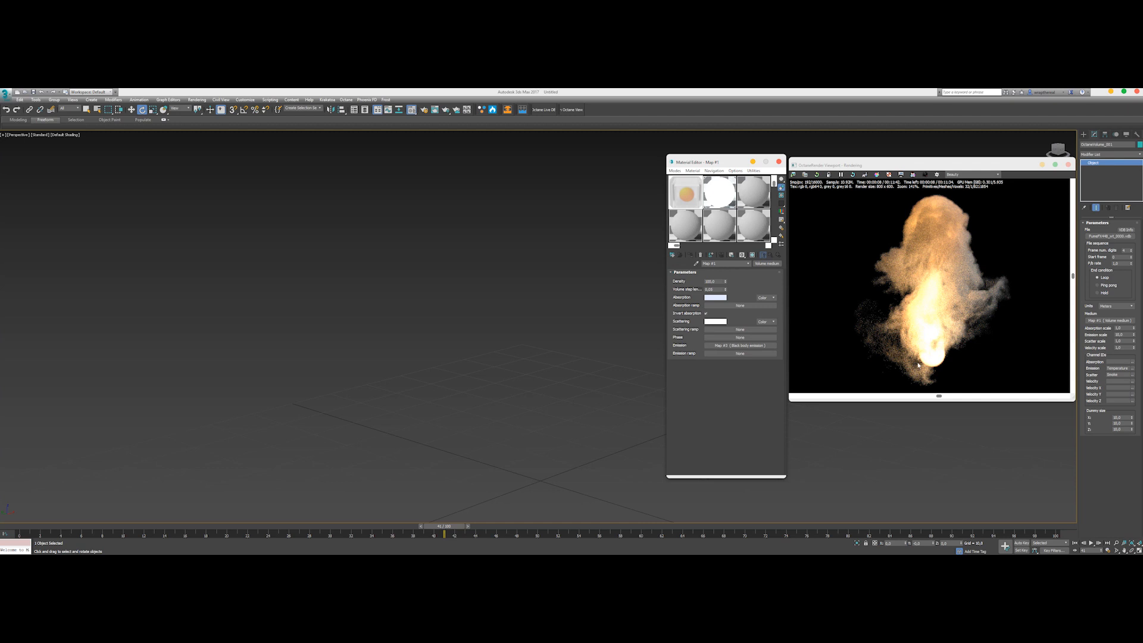
click(714, 353)
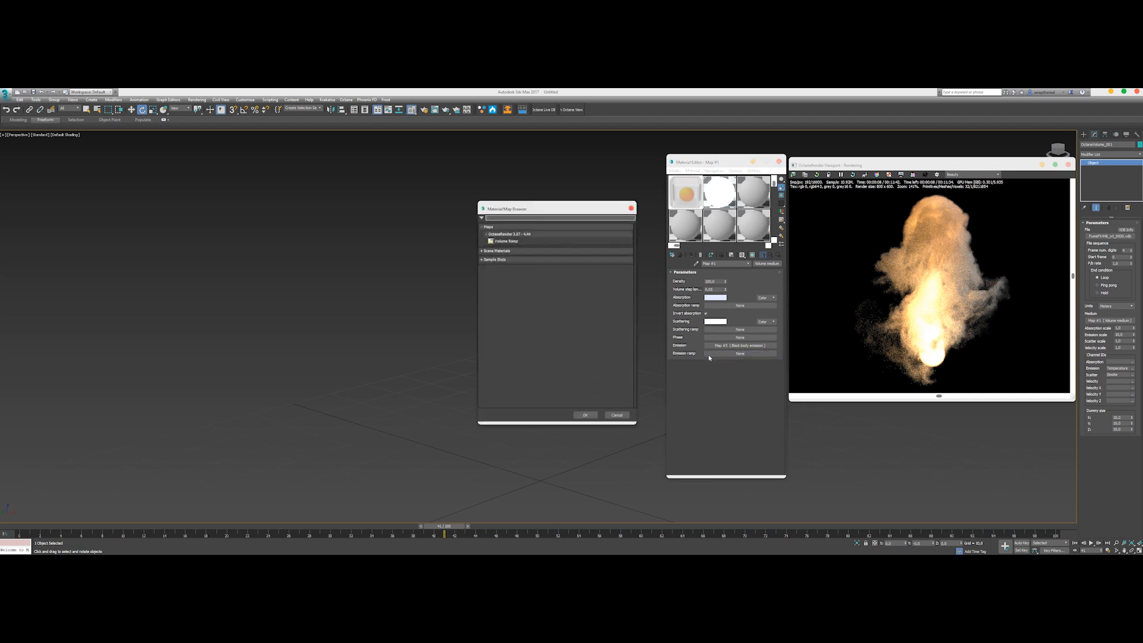
double_click(506, 241)
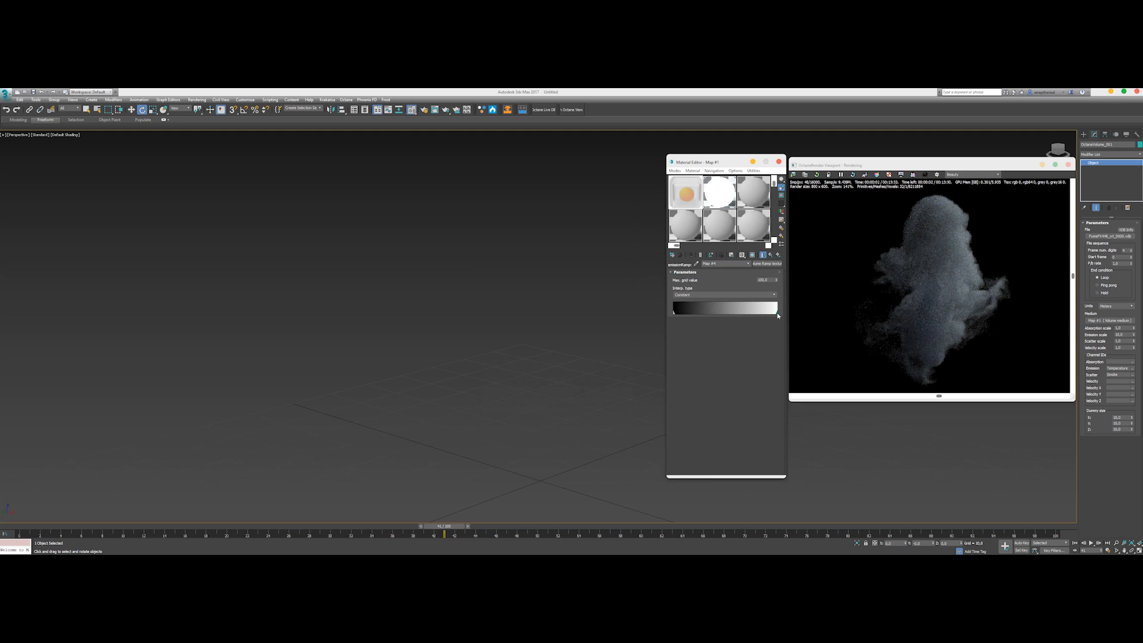
Colour the emission ramp's end key black and add a bright pink key near the start of the gradient.
double_click(777, 313)
mouse_move(194, 155)
mouse_down()
mouse_move(194, 182)
mouse_move(169, 143)
mouse_move(181, 135)
mouse_up()
click(244, 191)
double_click(686, 313)
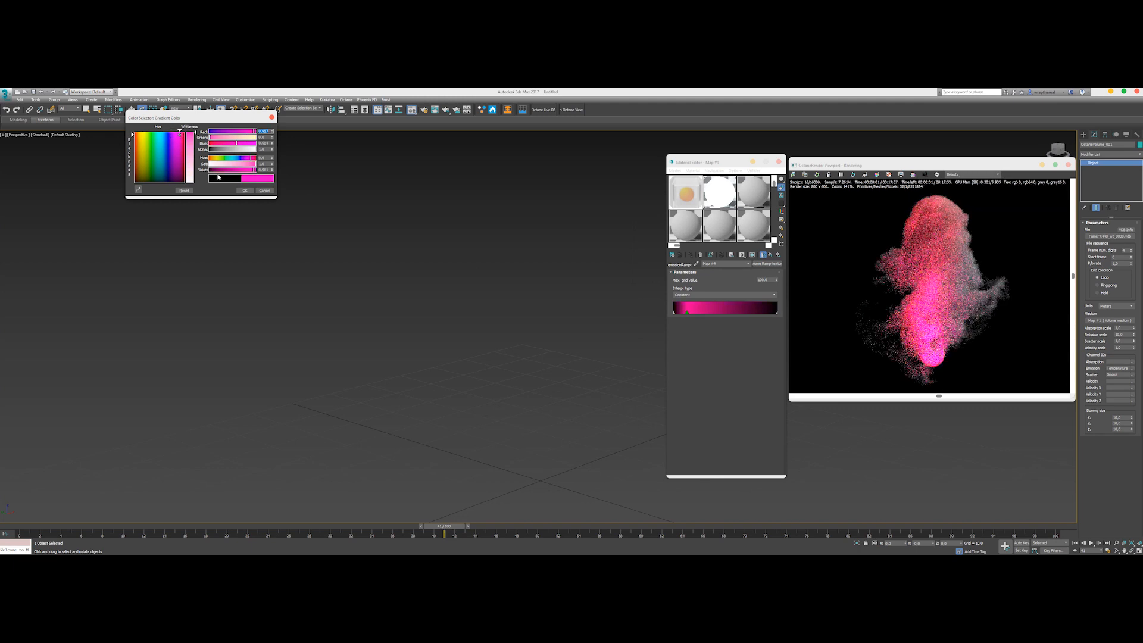
click(244, 191)
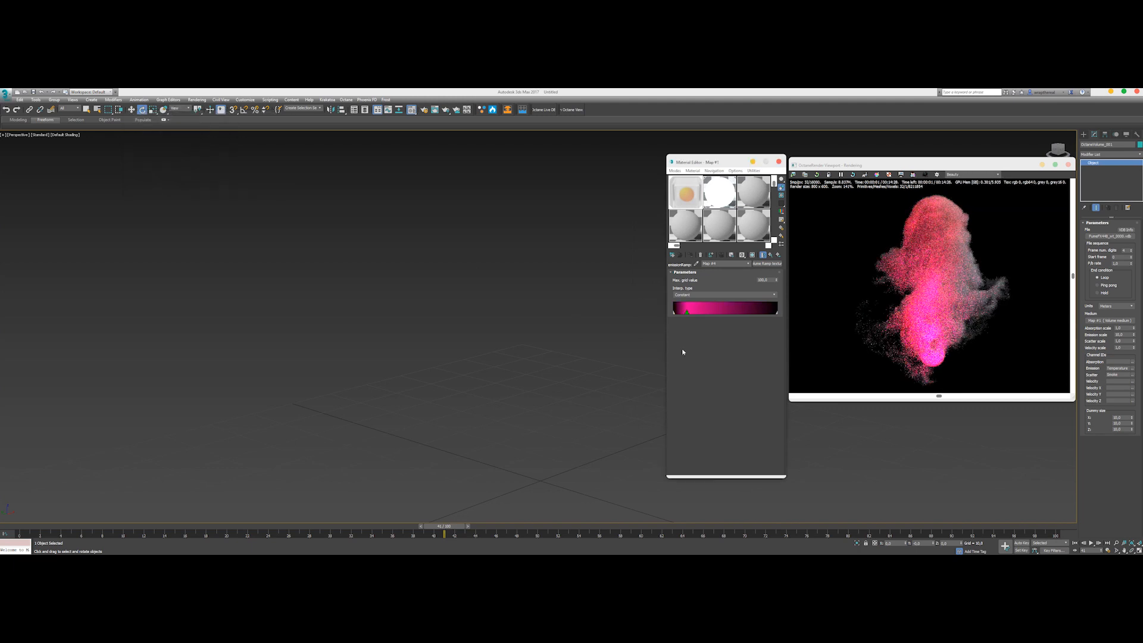
Add a blue key just before the pink one and recolour the emission ramp's start to green.
double_click(679, 312)
click(165, 134)
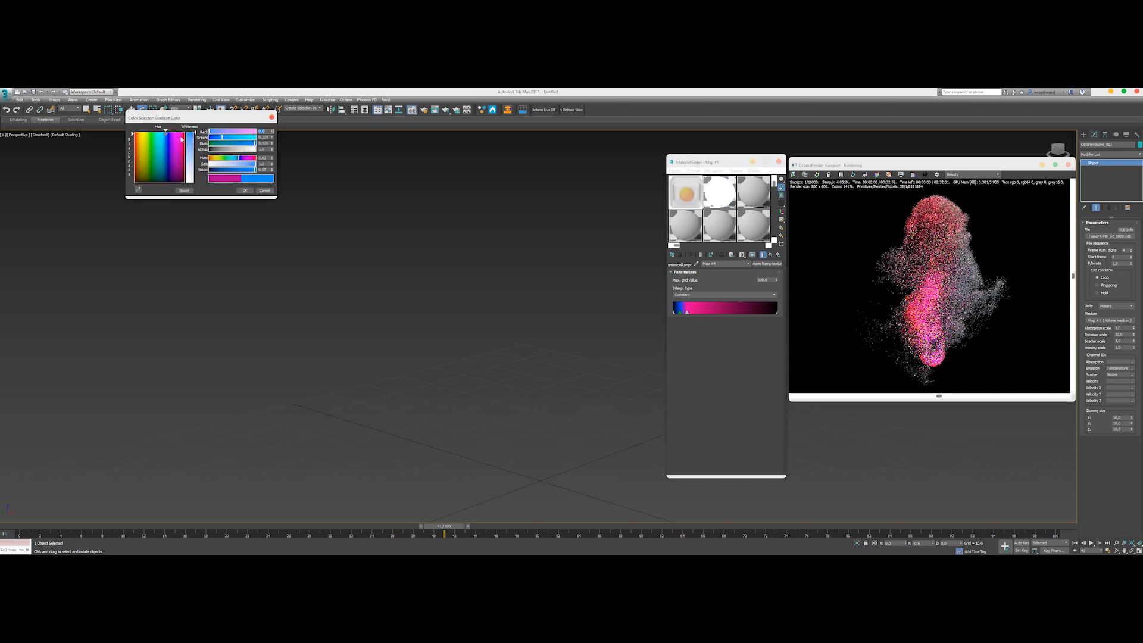
click(245, 190)
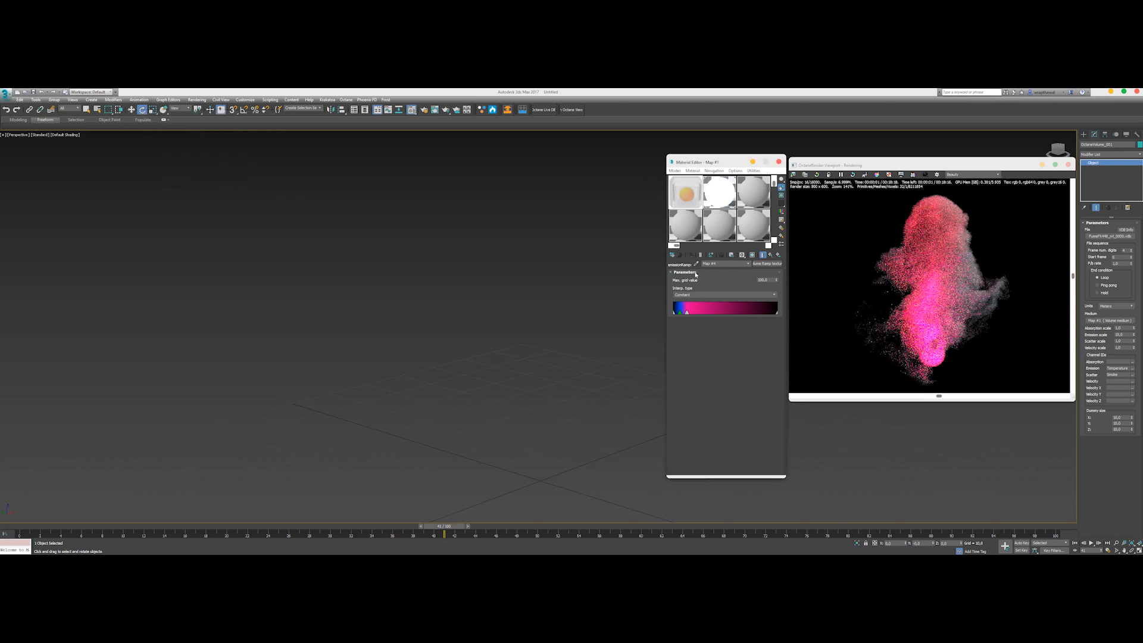
double_click(678, 312)
click(147, 132)
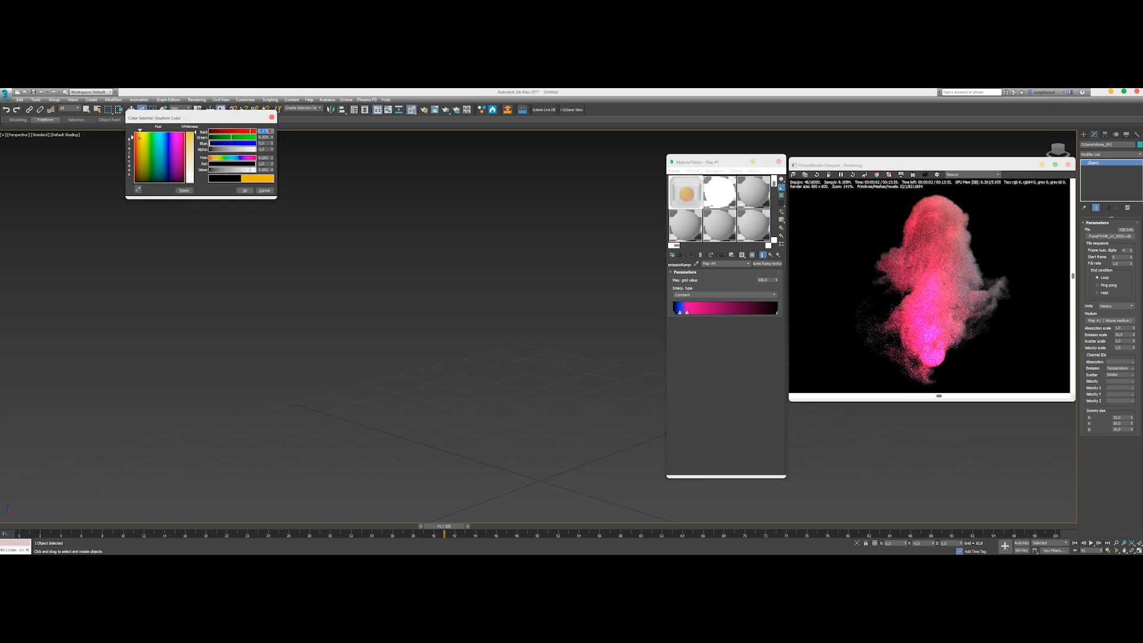
click(244, 190)
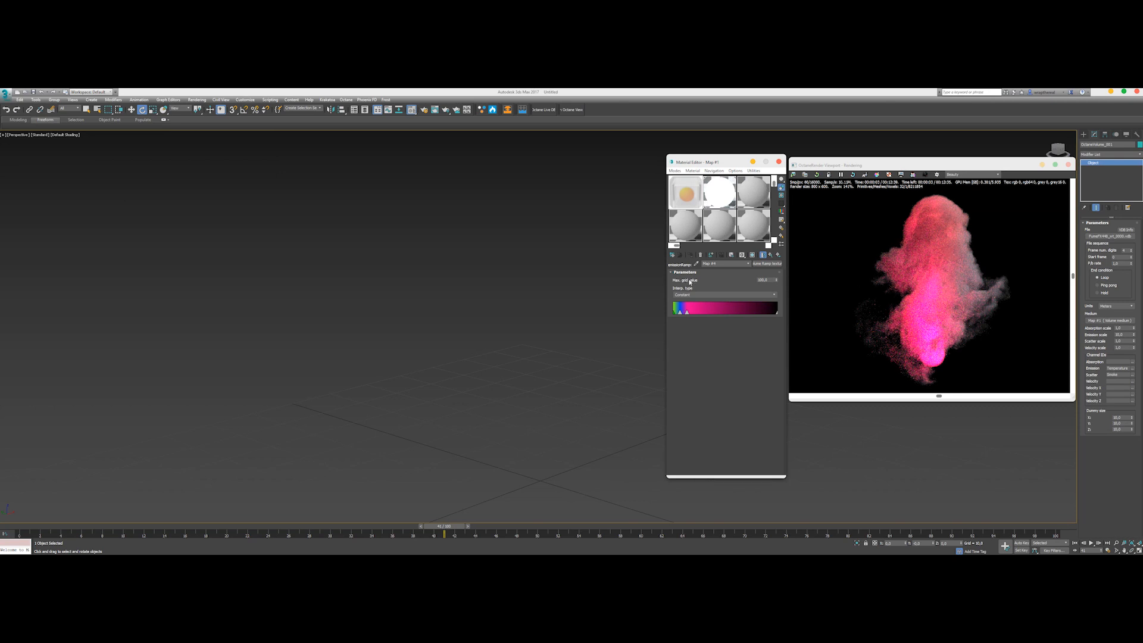
Raise the emission ramp's maximum grid value into the tens of thousands, then reduce it somewhat.
mouse_move(775, 280)
mouse_down()
mouse_move(770, 235)
mouse_move(777, 289)
mouse_move(778, 265)
mouse_up()
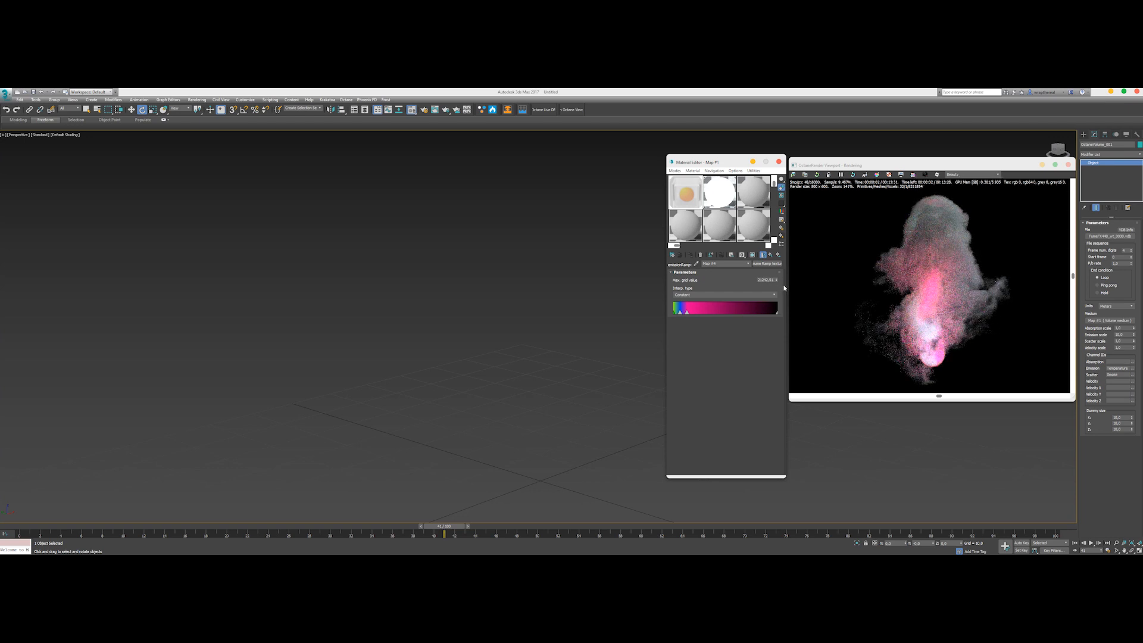
mouse_move(775, 280)
mouse_down()
mouse_move(773, 303)
mouse_move(775, 288)
mouse_up()
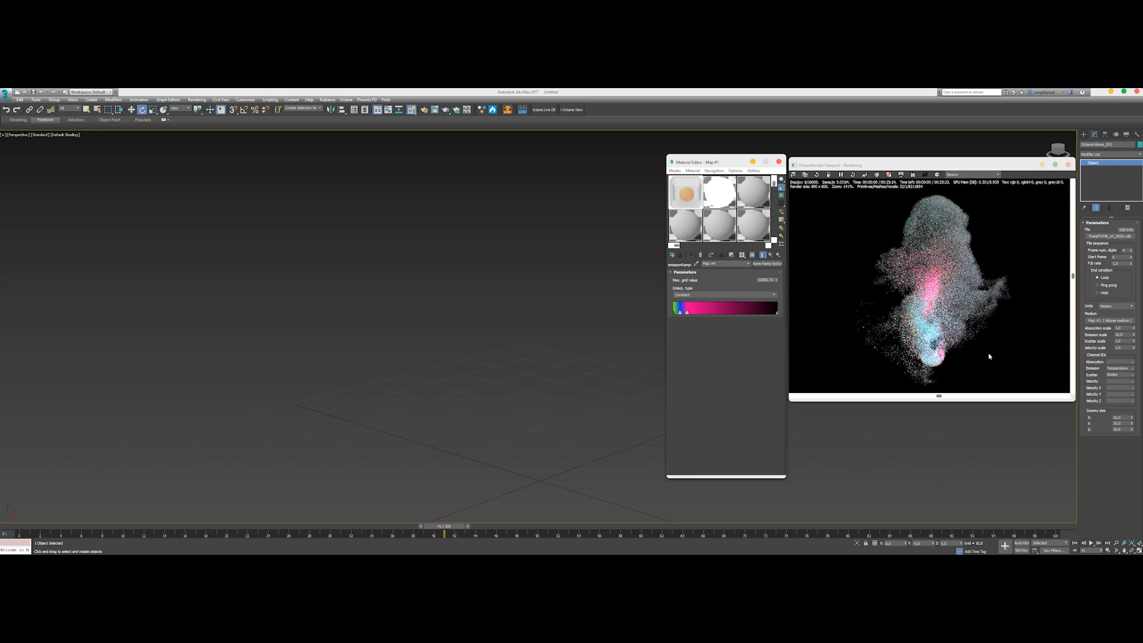
Return to the volume medium's parameters, move the material editor aside and enlarge the Octane render viewport around the smoke.
click(770, 256)
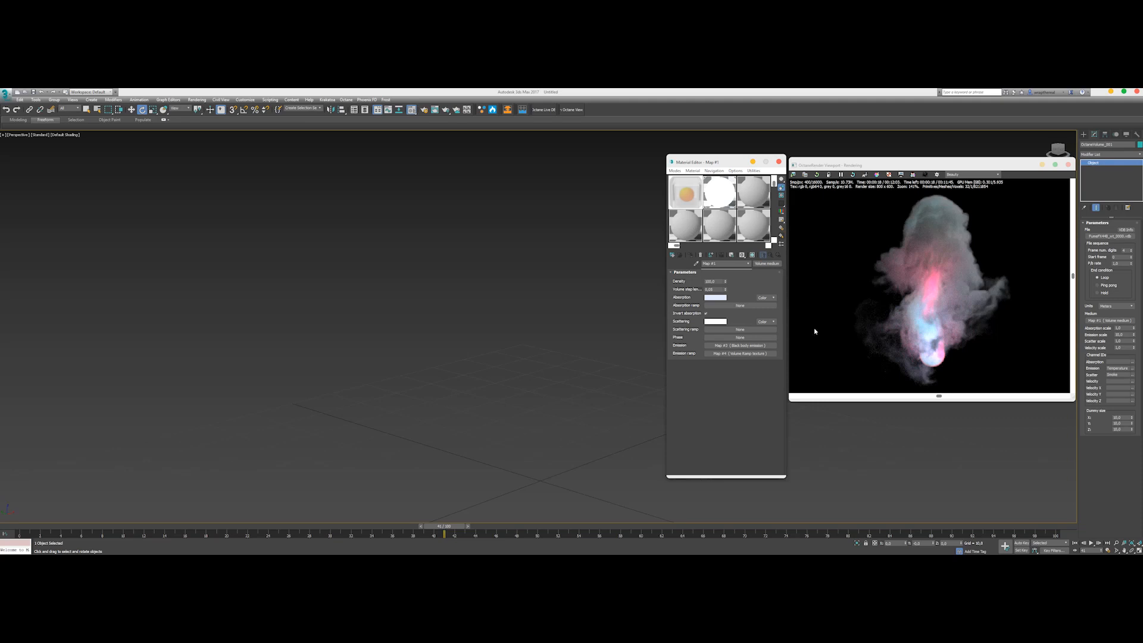
drag(714, 162, 627, 145)
drag(796, 399, 721, 462)
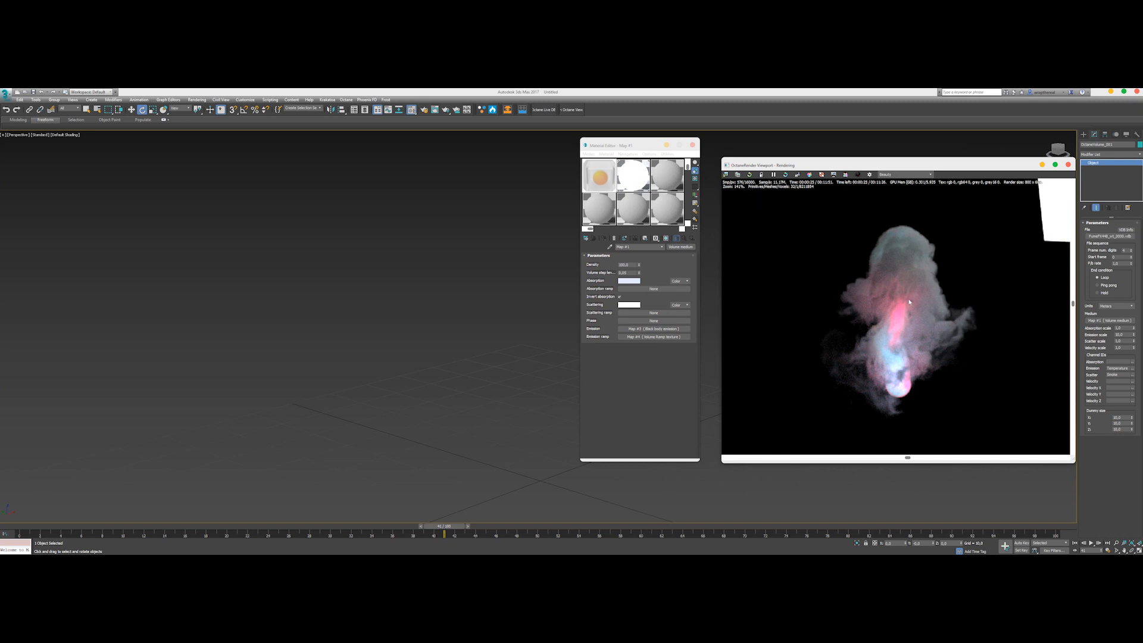
scroll(909, 302, up, 1)
Switch the Octane kernel type to Path Tracing in the render setup and inspect the smoke's rendering up close.
click(422, 111)
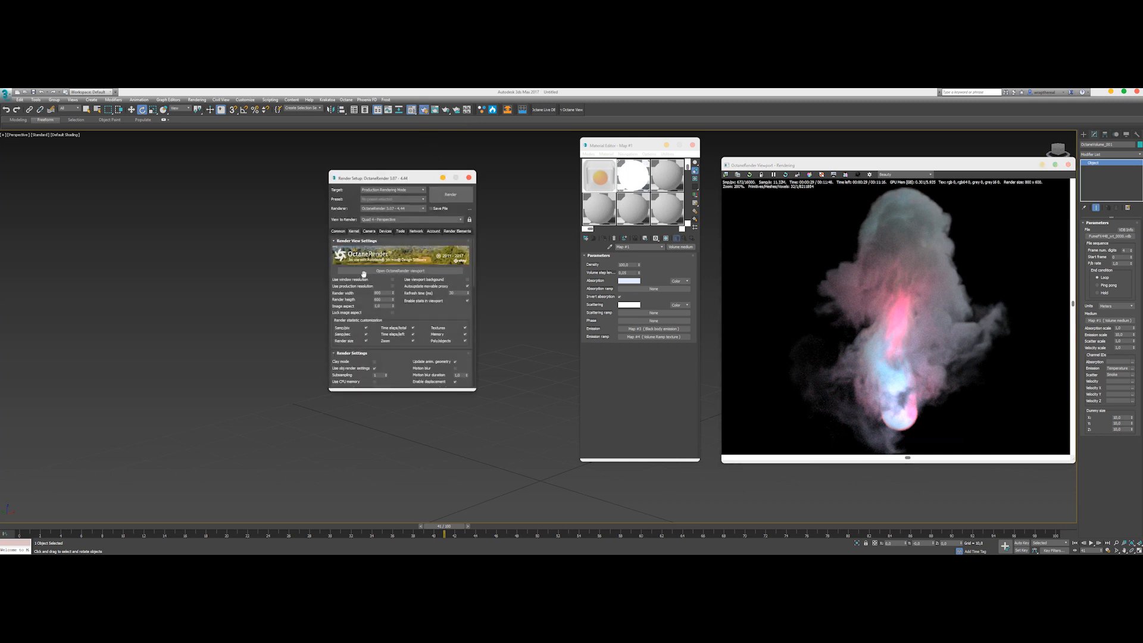
scroll(364, 274, down, 10)
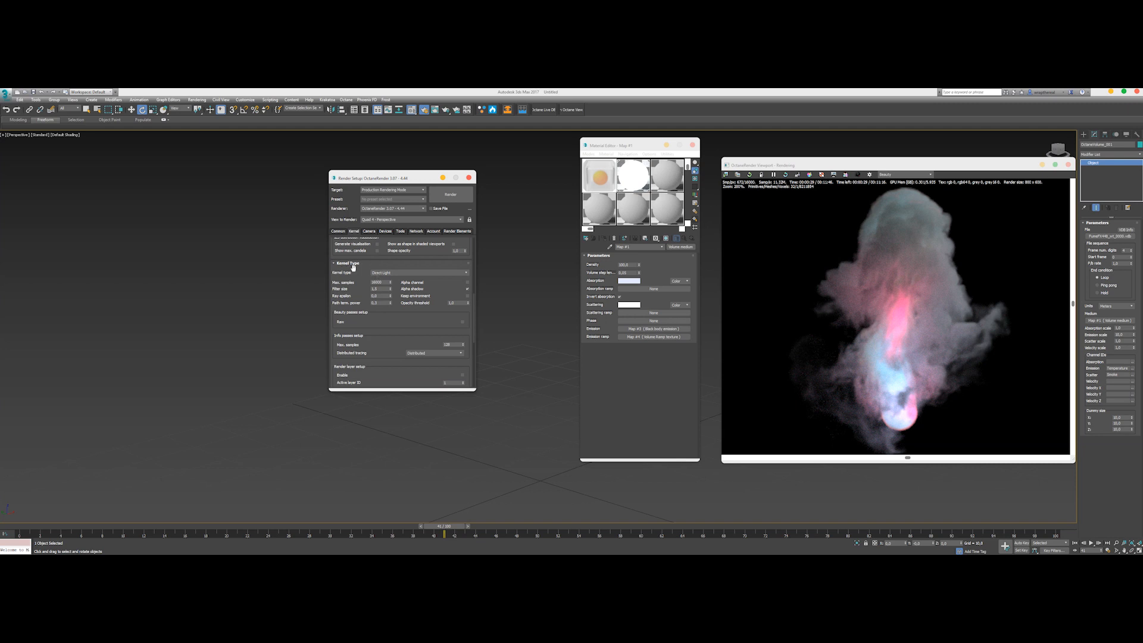
click(398, 272)
click(406, 283)
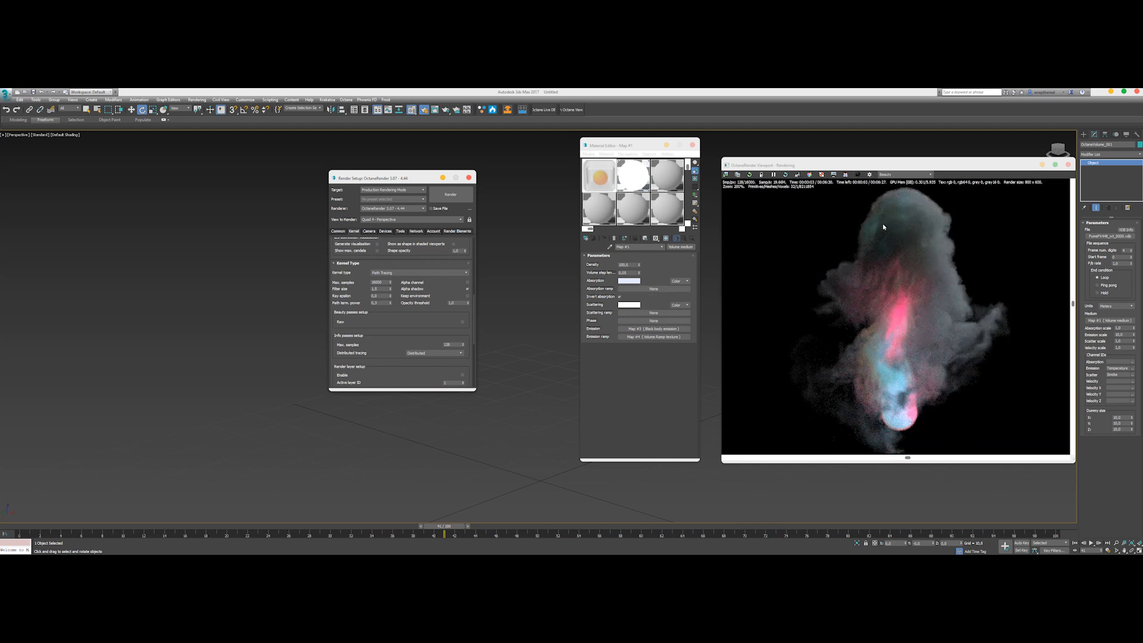
scroll(877, 225, up, 2)
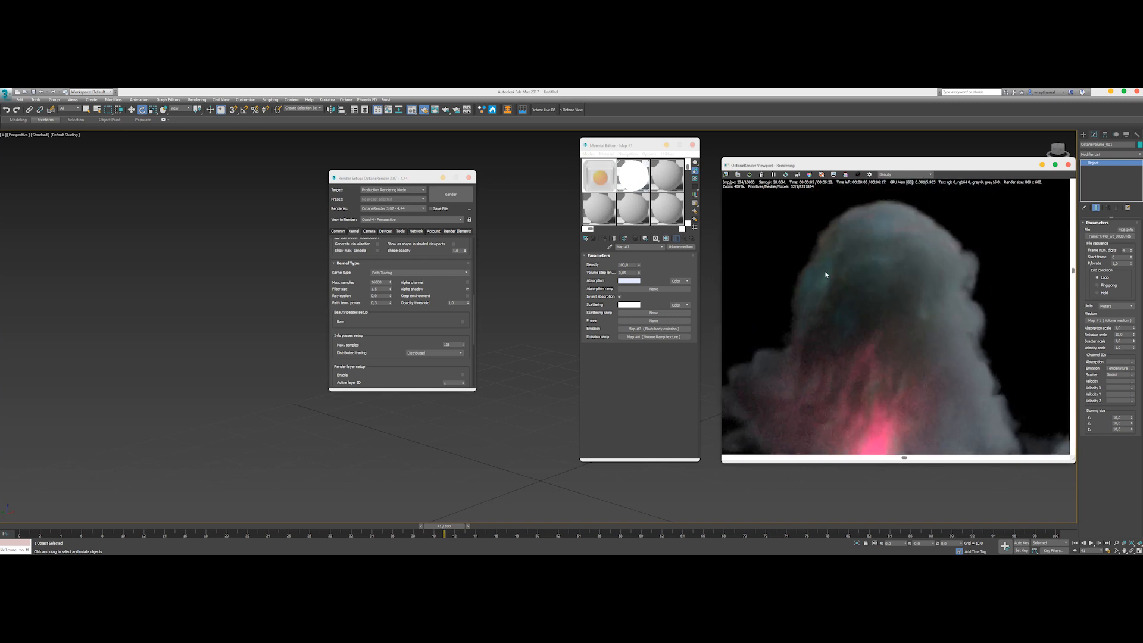
scroll(825, 274, down, 3)
middle_drag(847, 329, 844, 288)
scroll(845, 296, up, 1)
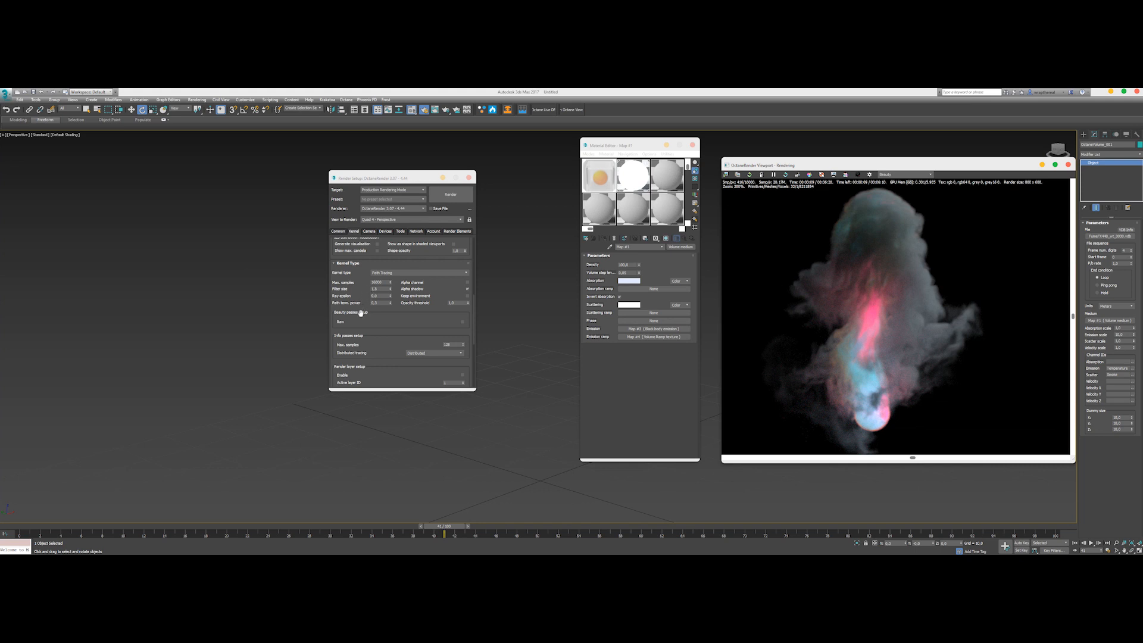
Set the Path Tracing kernel's GI clamp to 1, then lower it to 0,3.
scroll(404, 344, down, 5)
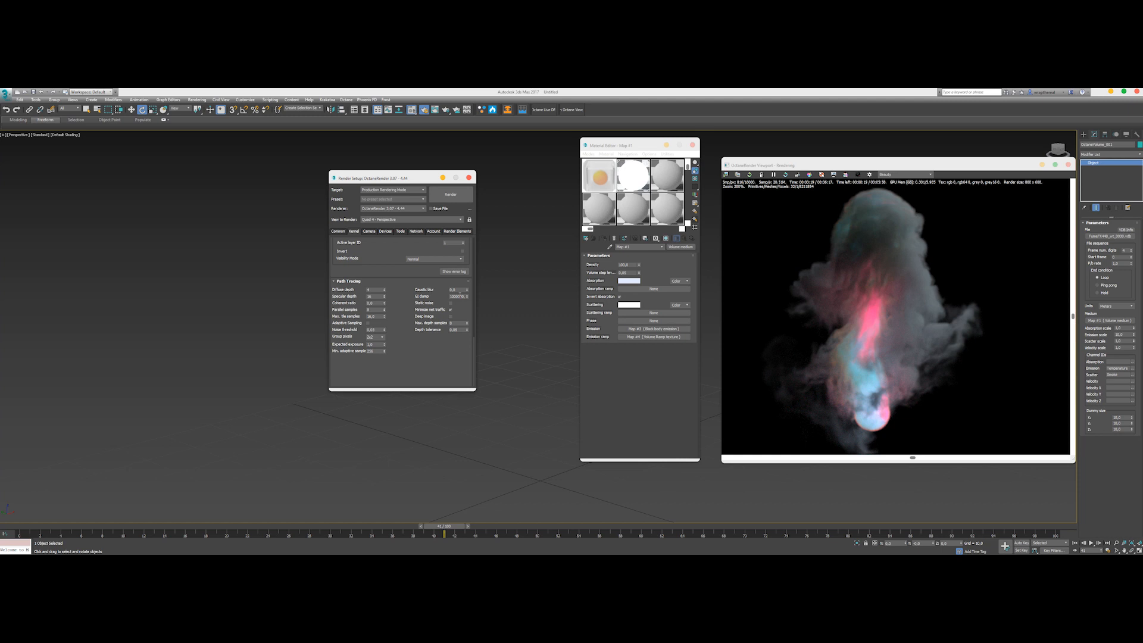
double_click(458, 295)
click(453, 297)
text(1)
key(Tab)
key(shift+Tab)
text(0,3)
key(Return)
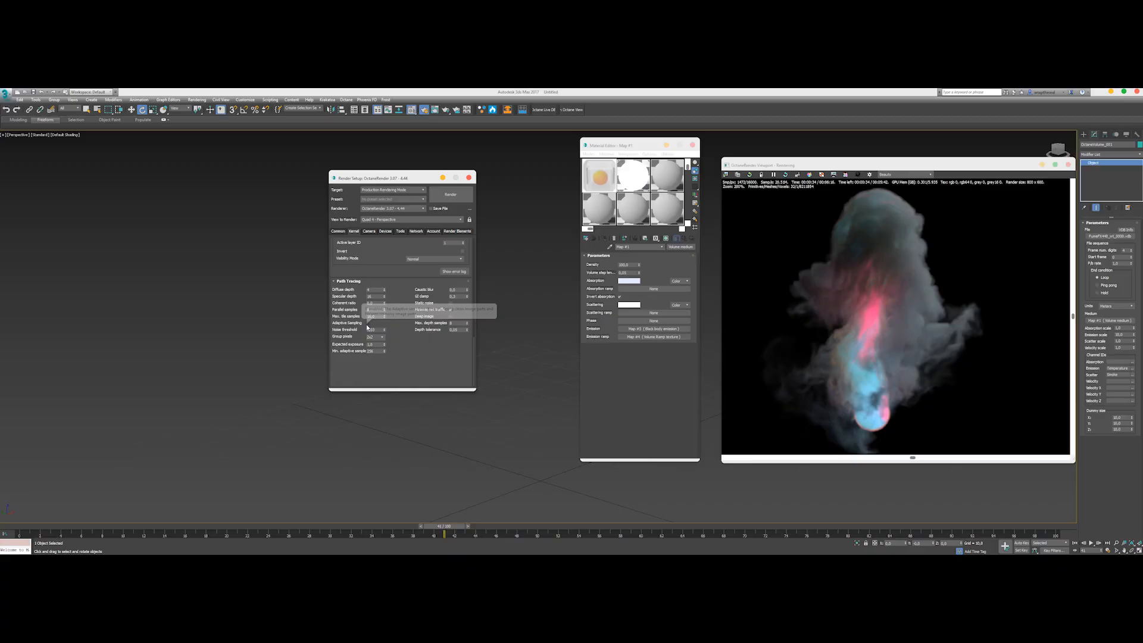
Enable nonlinear tone mapping in the camera's imager settings.
scroll(361, 294, up, 1)
click(368, 231)
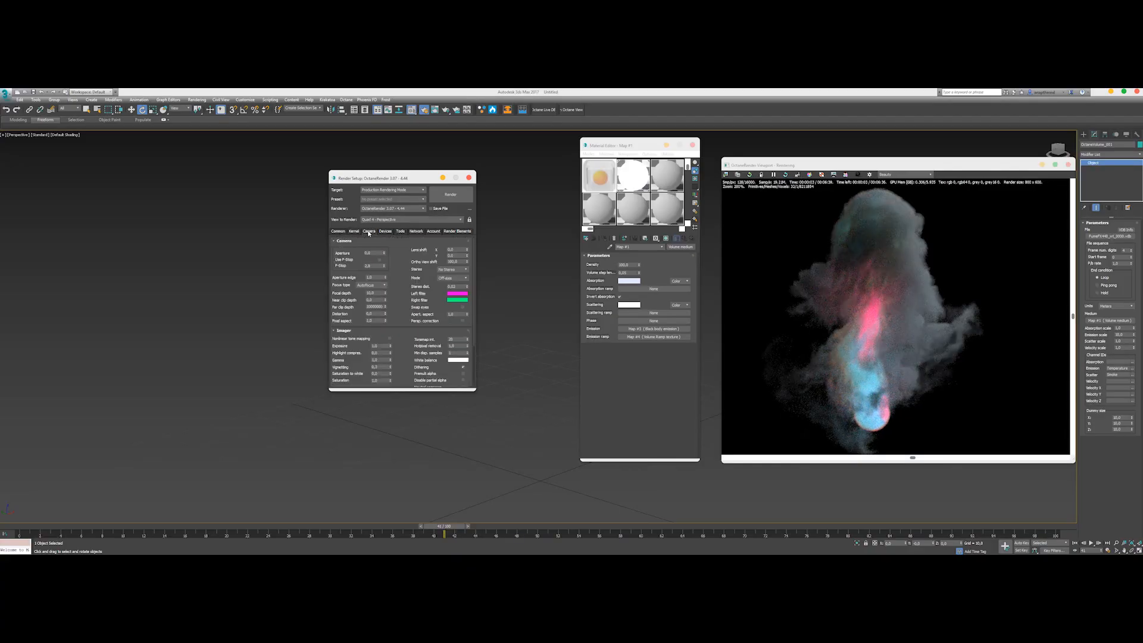
drag(350, 288, 378, 140)
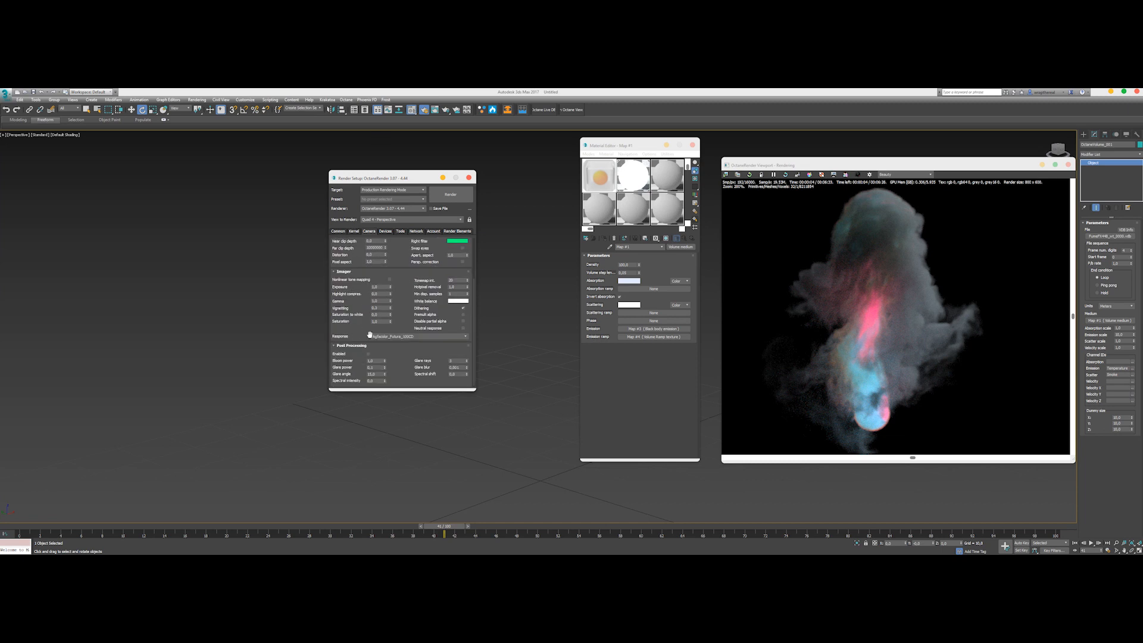
drag(369, 278, 382, 288)
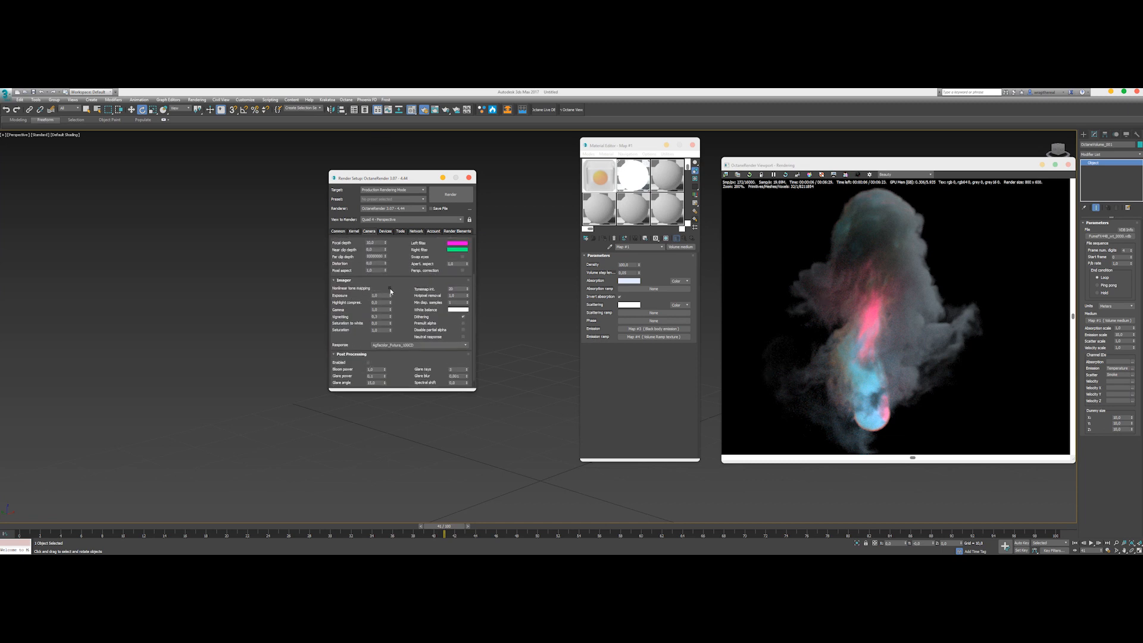
click(389, 289)
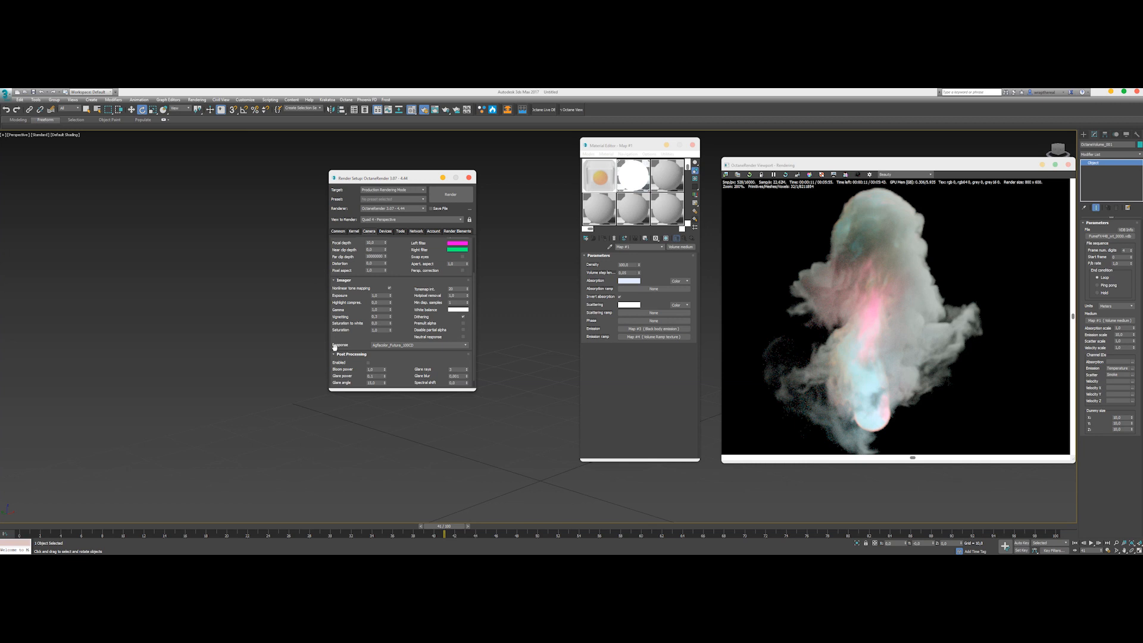
Set the imager's camera response to Linear/Off and reduce the hotpixel removal.
click(387, 345)
scroll(392, 438, down, 5)
scroll(393, 440, down, 5)
click(382, 474)
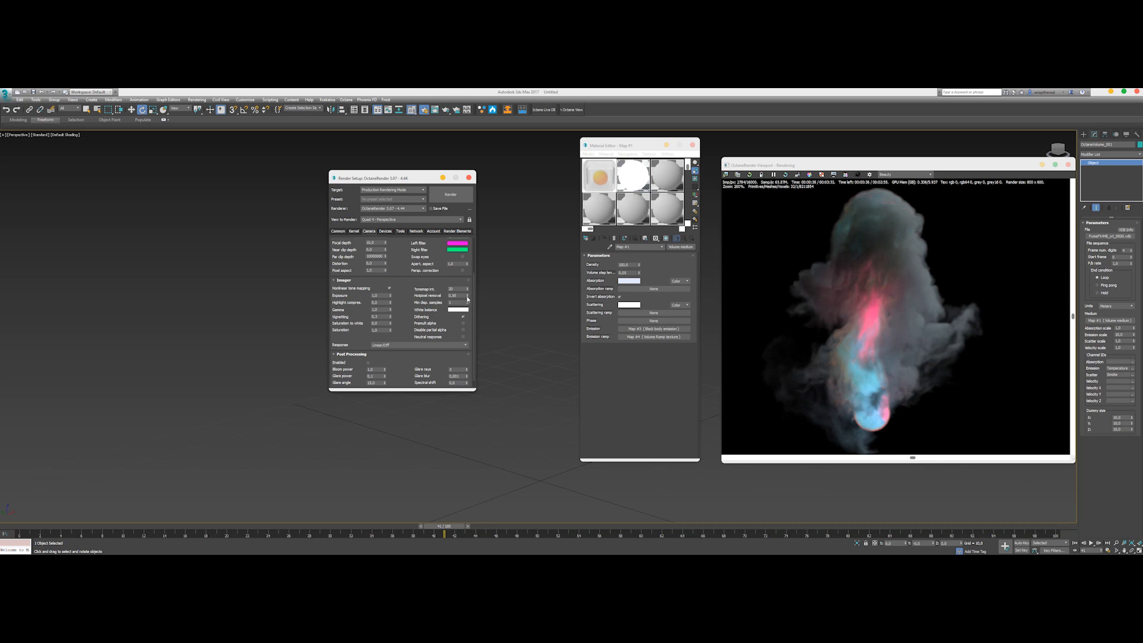
scroll(866, 275, down, 1)
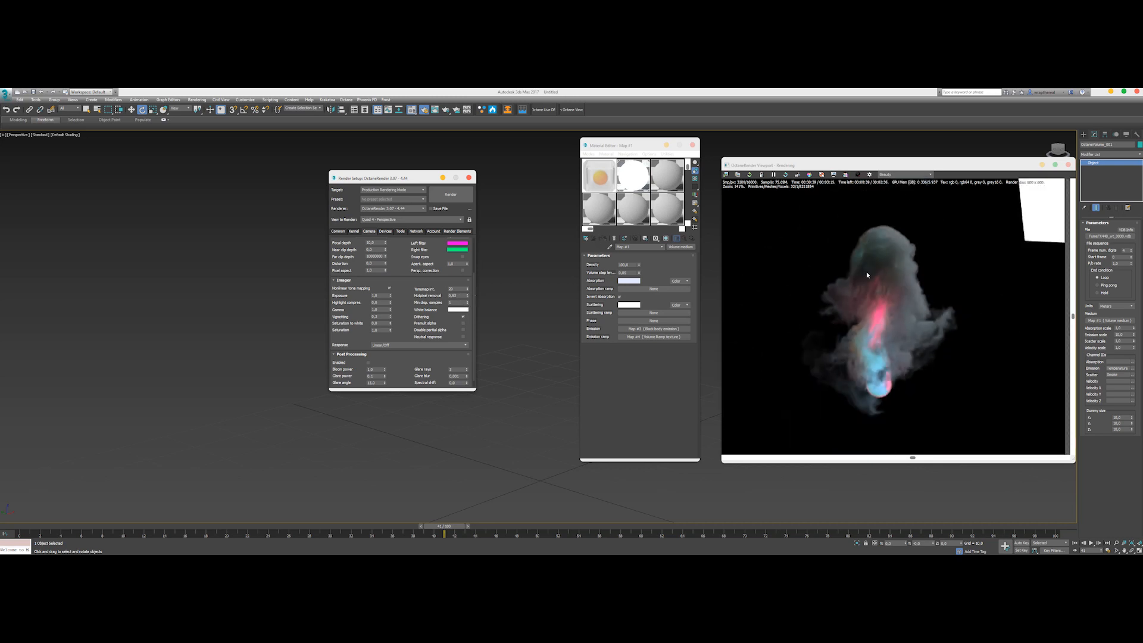
scroll(397, 274, down, 1)
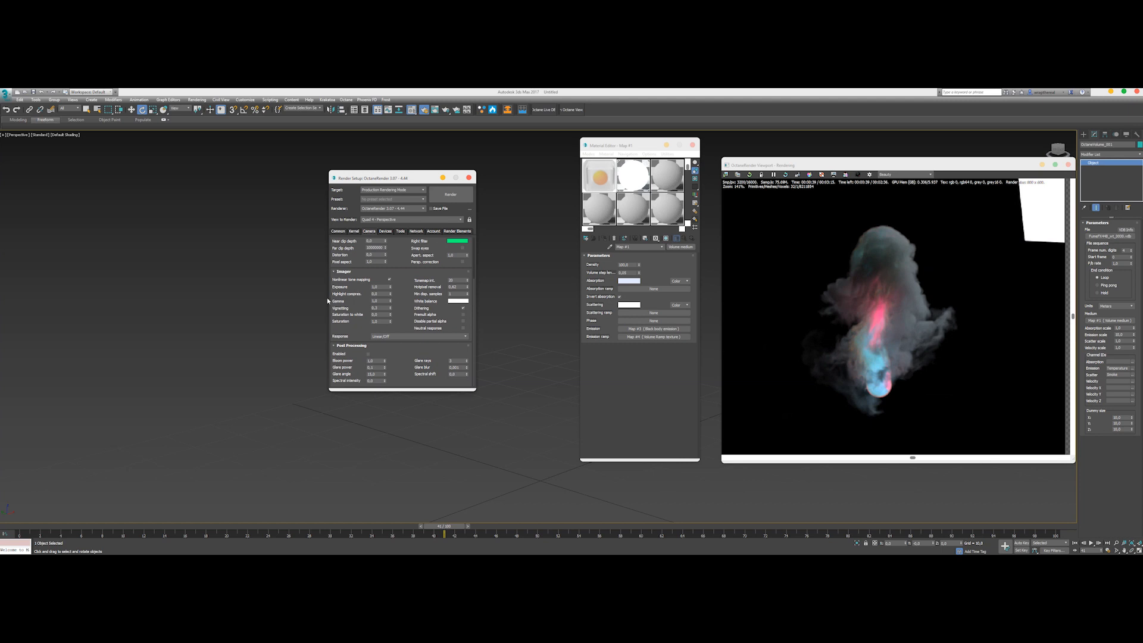
Compare the imager's highlight compression at 1 and 0, then leave it at 1.
text(1)
click(380, 300)
scroll(762, 351, up, 2)
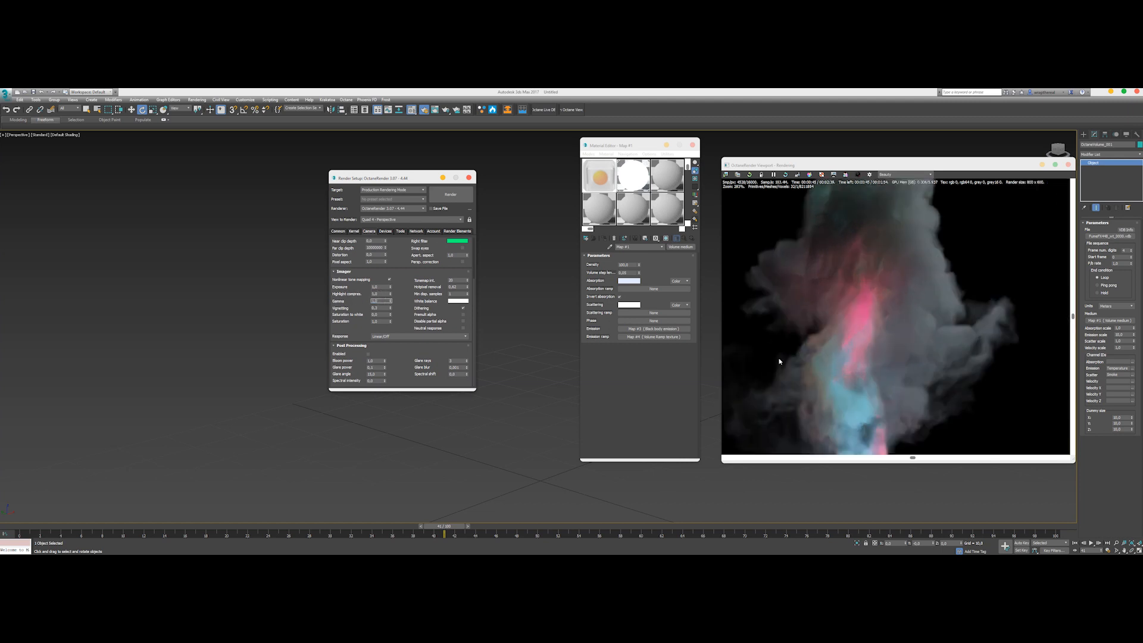
click(380, 293)
text(0)
click(375, 303)
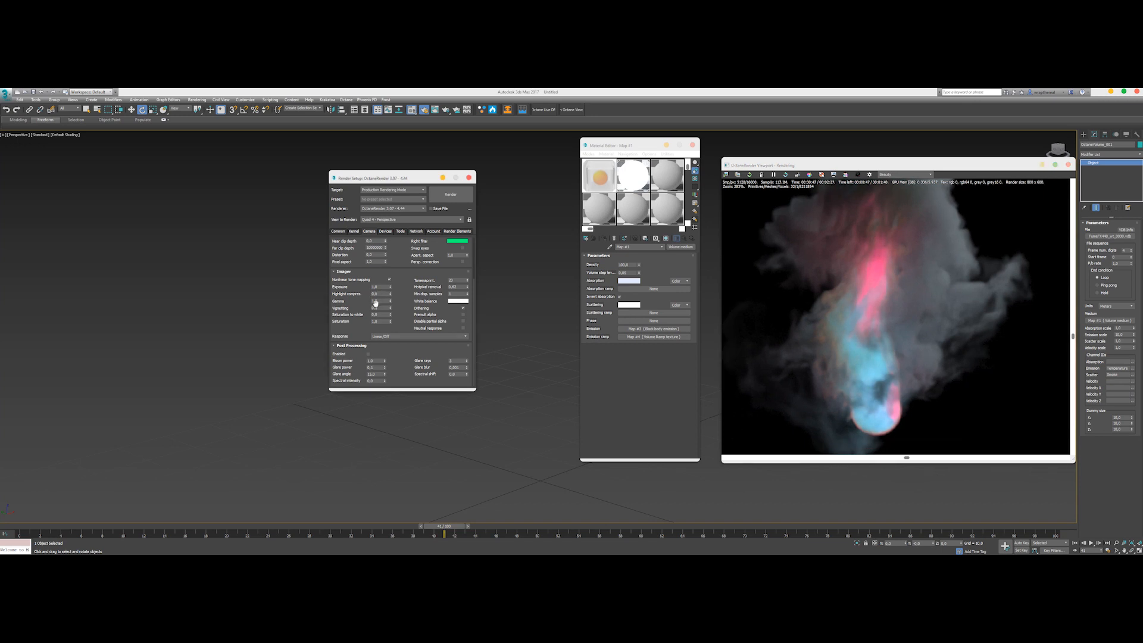
text(1)
click(372, 301)
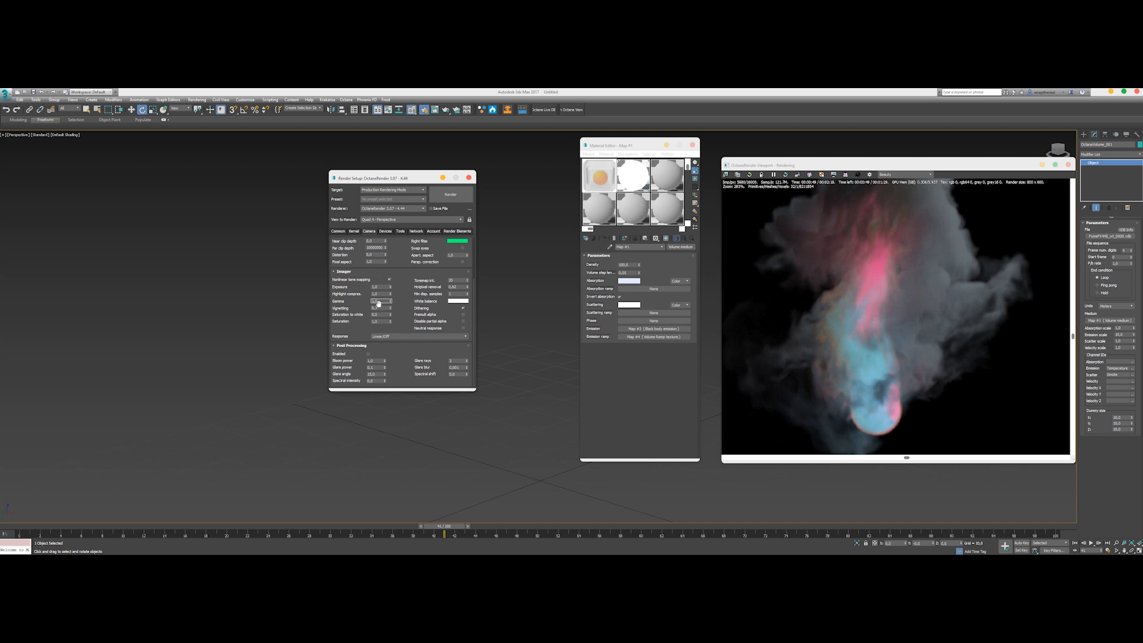
Set the imager's vignetting to 0 and adjust the saturation to white.
double_click(375, 308)
text(0)
click(367, 314)
double_click(375, 314)
click(378, 308)
click(389, 314)
Open the volume medium's black body emission and raise its power strongly.
click(623, 184)
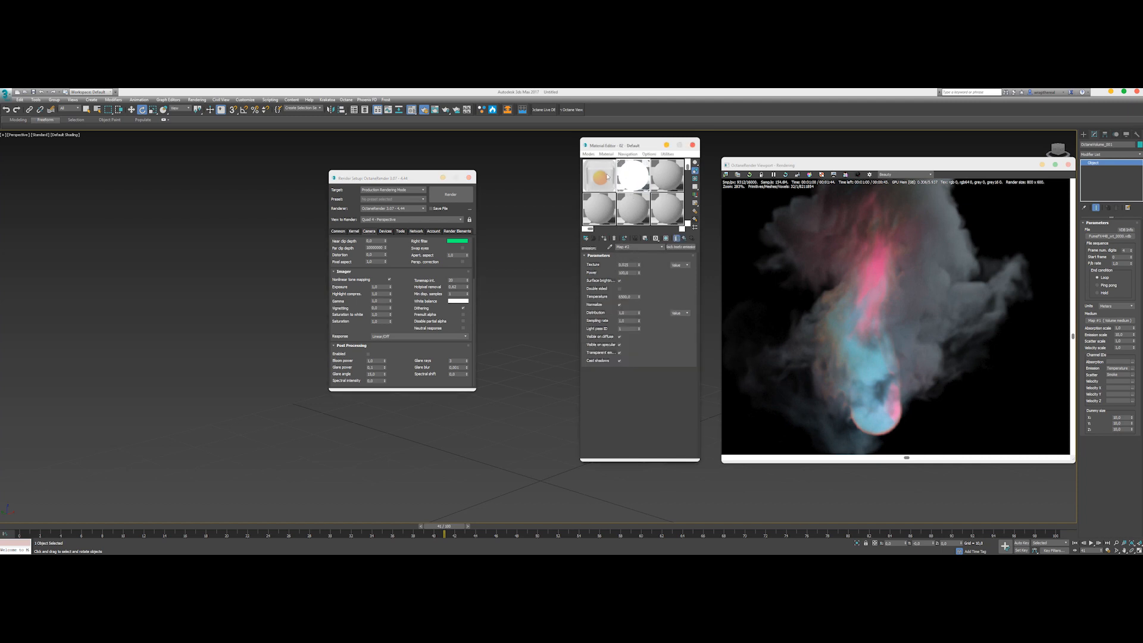
click(607, 176)
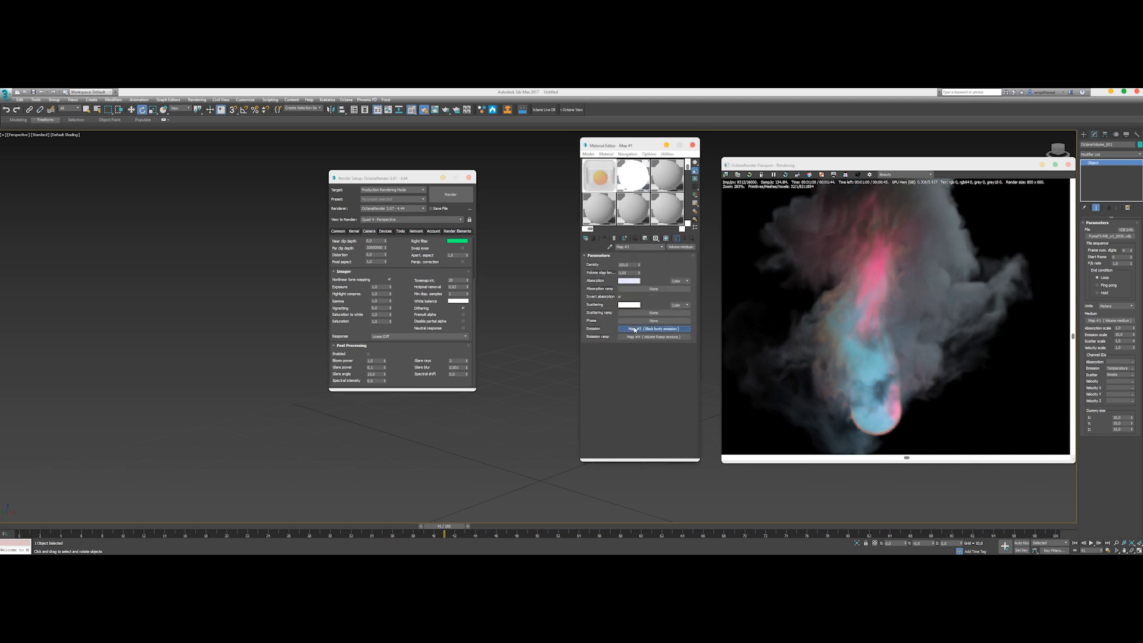
click(654, 329)
drag(638, 273, 637, 250)
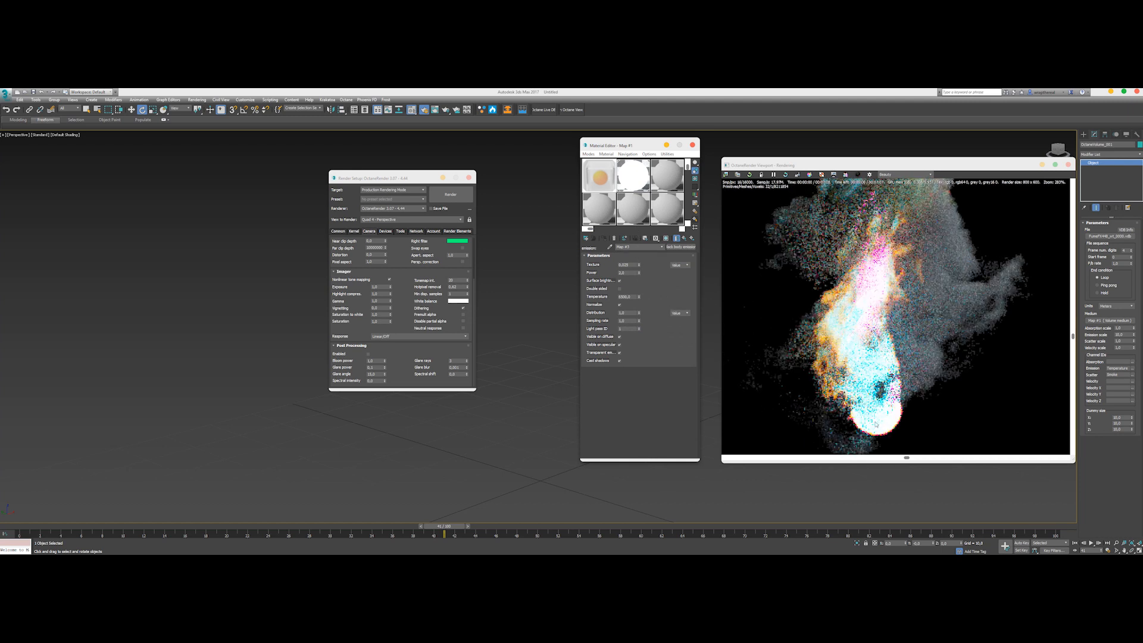
Compare the imager's saturation to white at 0 and at 1, keeping it at 1.
double_click(378, 313)
text(0)
key(Tab)
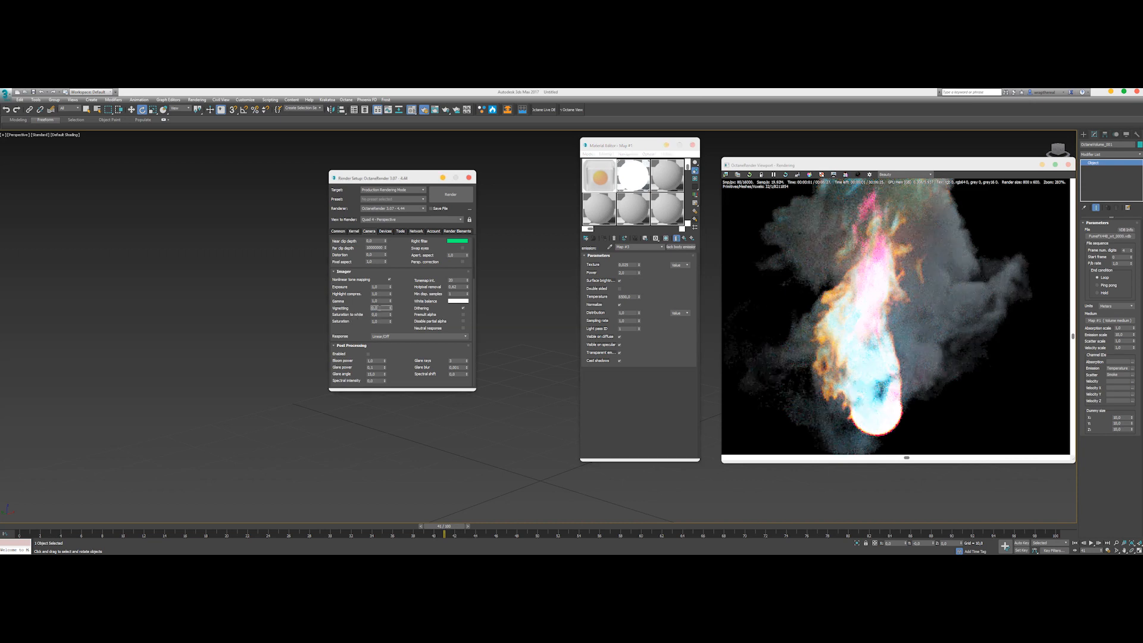
click(380, 314)
text(1)
key(Tab)
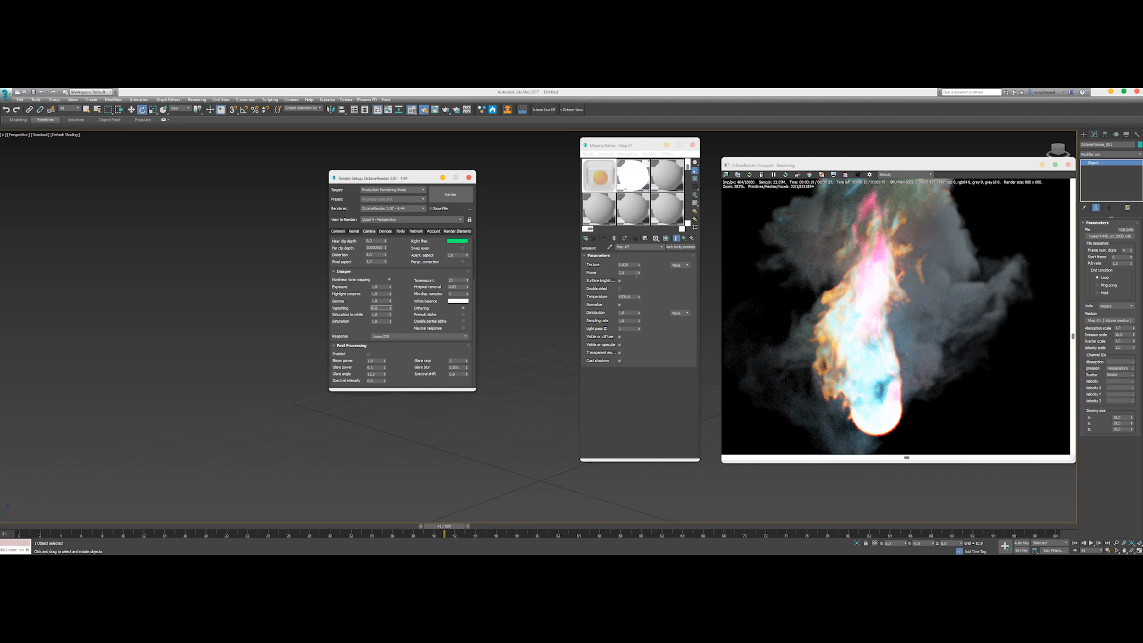
Lower the black body emission's power to well below 1 and check the whole smoke plume in the render.
scroll(891, 288, down, 2)
drag(639, 276, 639, 279)
scroll(903, 336, down, 1)
scroll(902, 337, up, 3)
scroll(810, 322, down, 2)
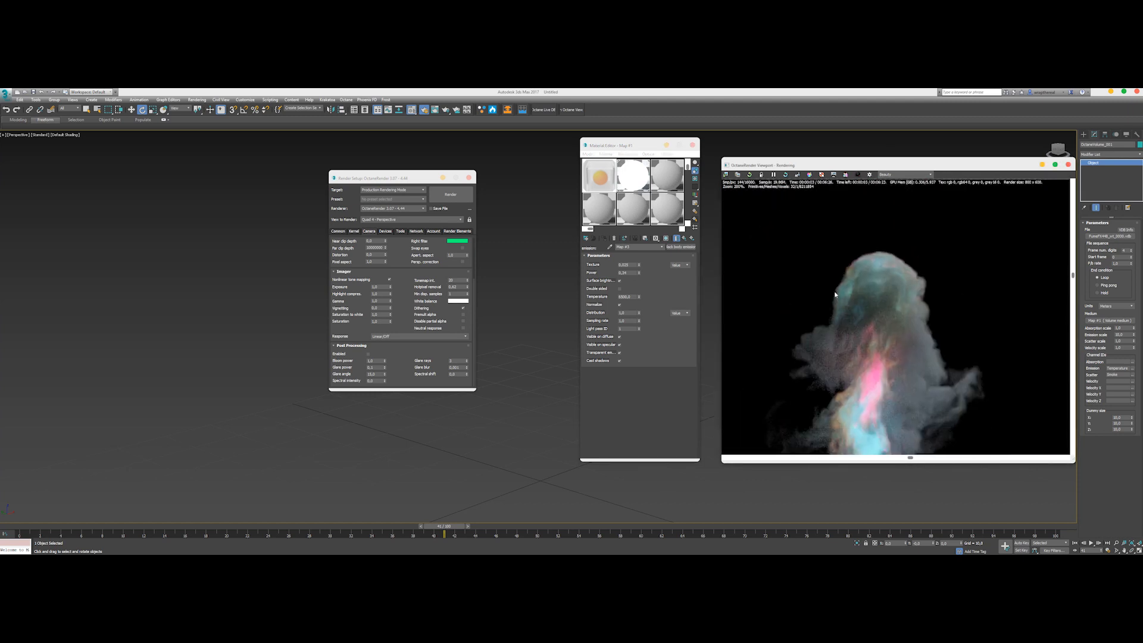
Re-enter the imager's saturation to white and move the time slider to around frame 53.
double_click(377, 313)
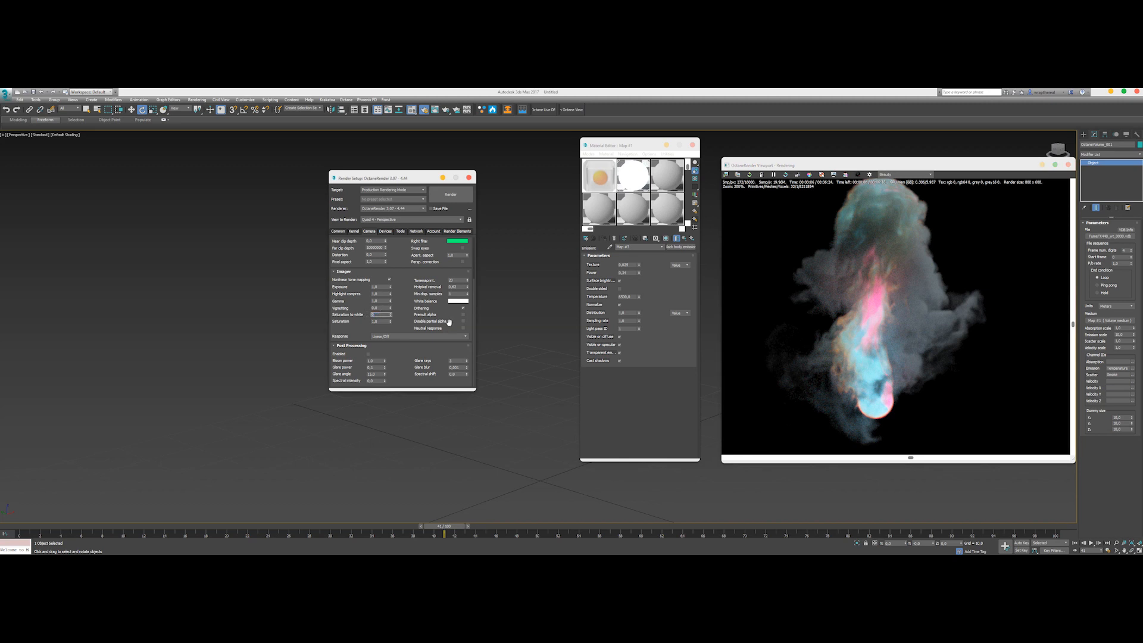
key(Return)
scroll(781, 358, down, 1)
click(566, 527)
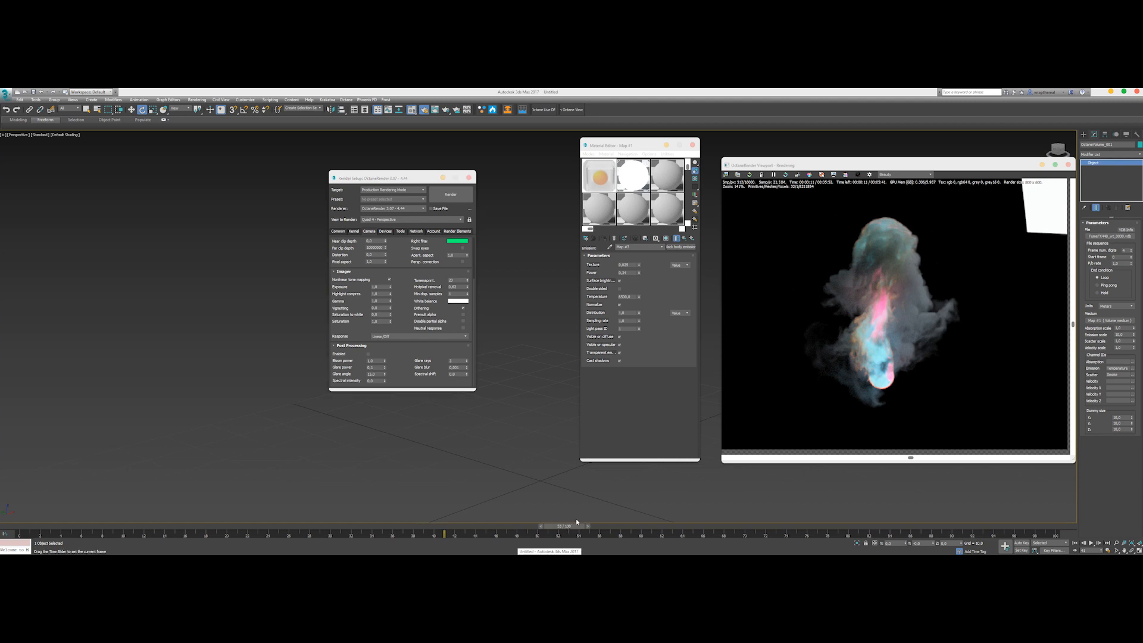